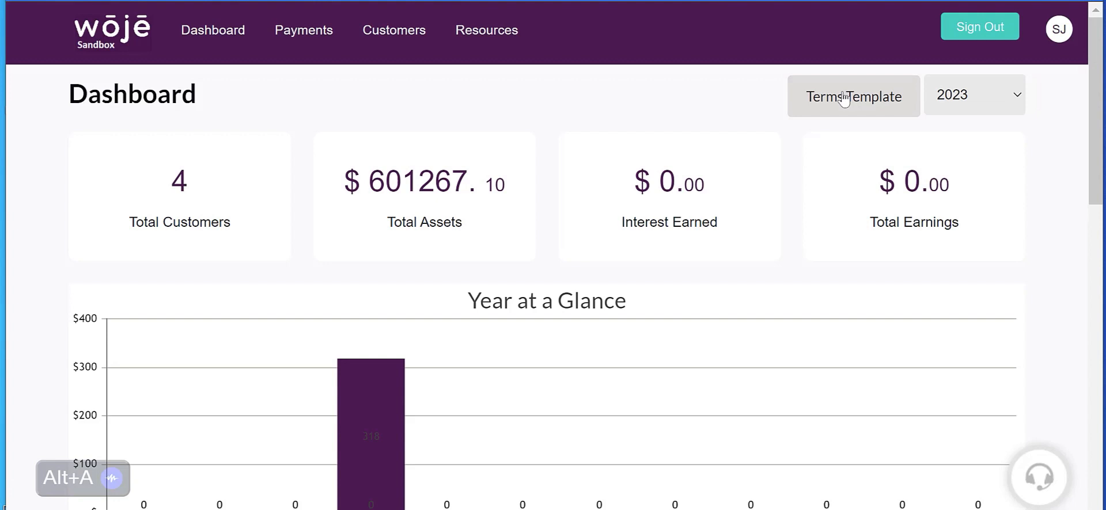
Step: Examine the dashboard's yearly payment chart, recent customers and payments needing attention
left_click(474, 45)
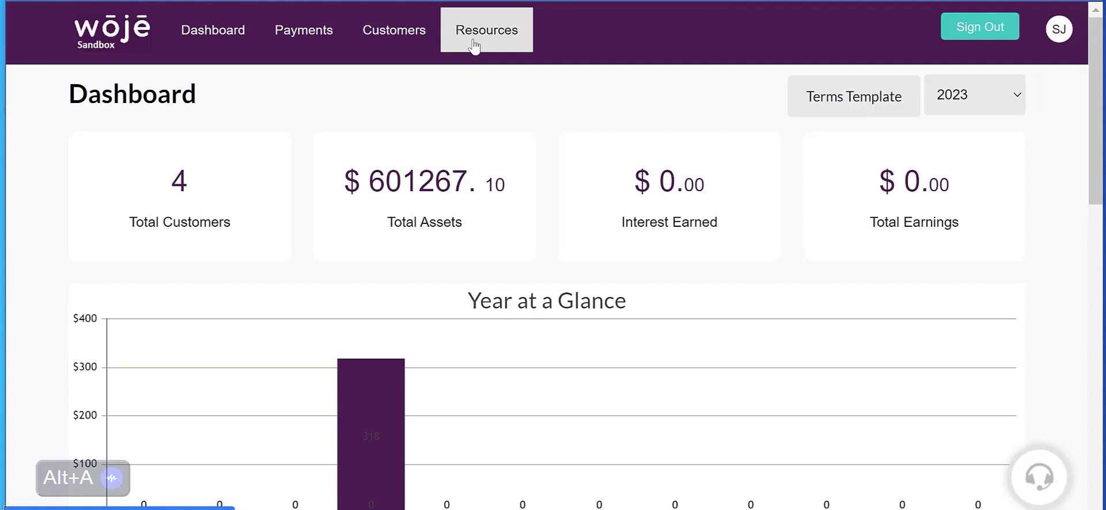
scroll(811, 254, "down", 1)
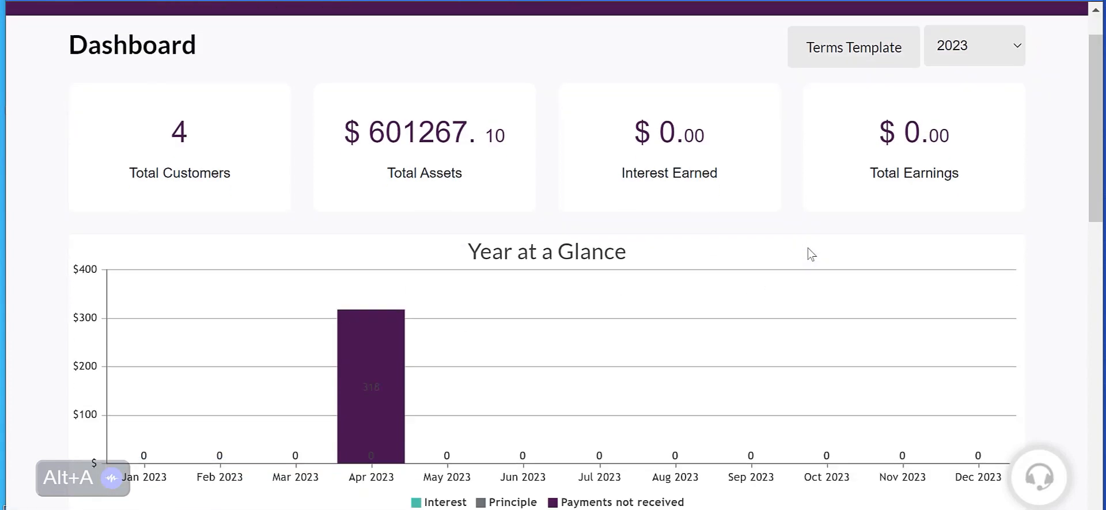
scroll(811, 254, "down", 3)
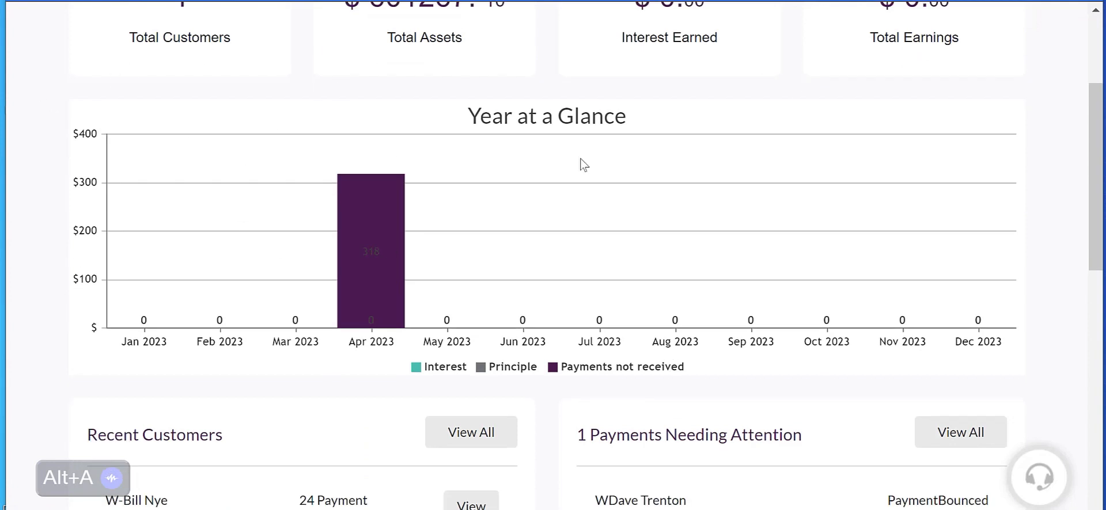
scroll(627, 151, "up", 2)
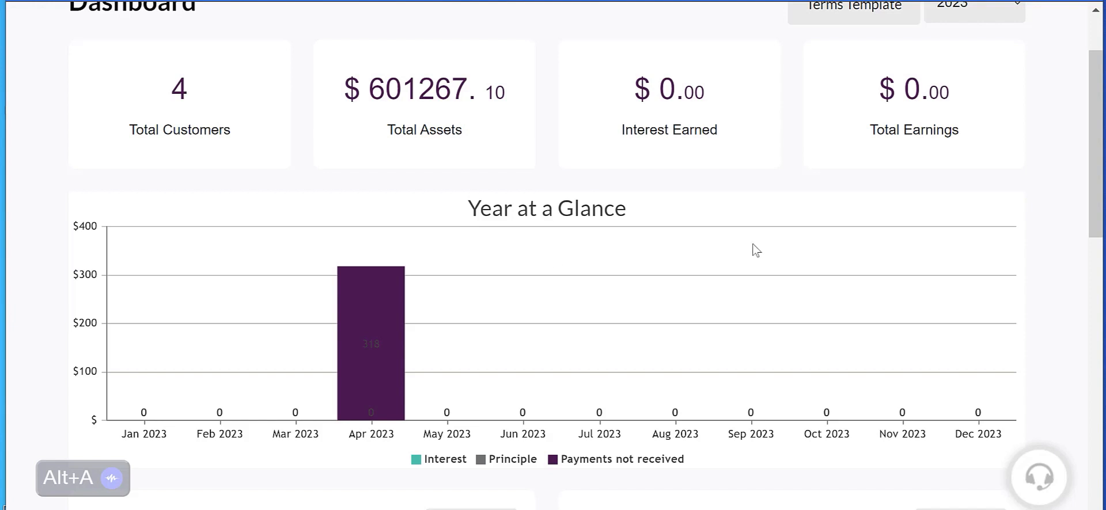
scroll(546, 300, "down", 2)
scroll(546, 299, "up", 4)
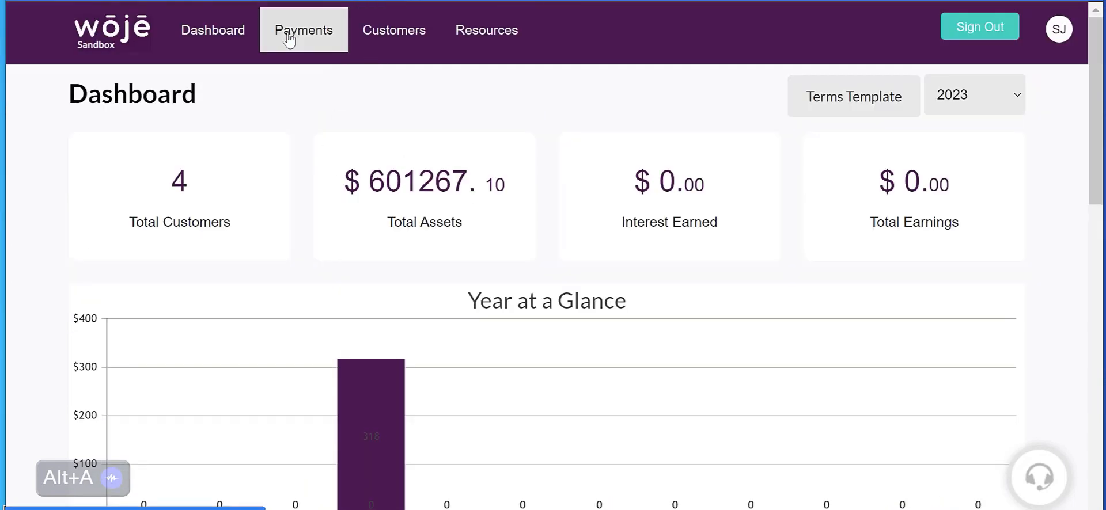
scroll(565, 153, "down", 10)
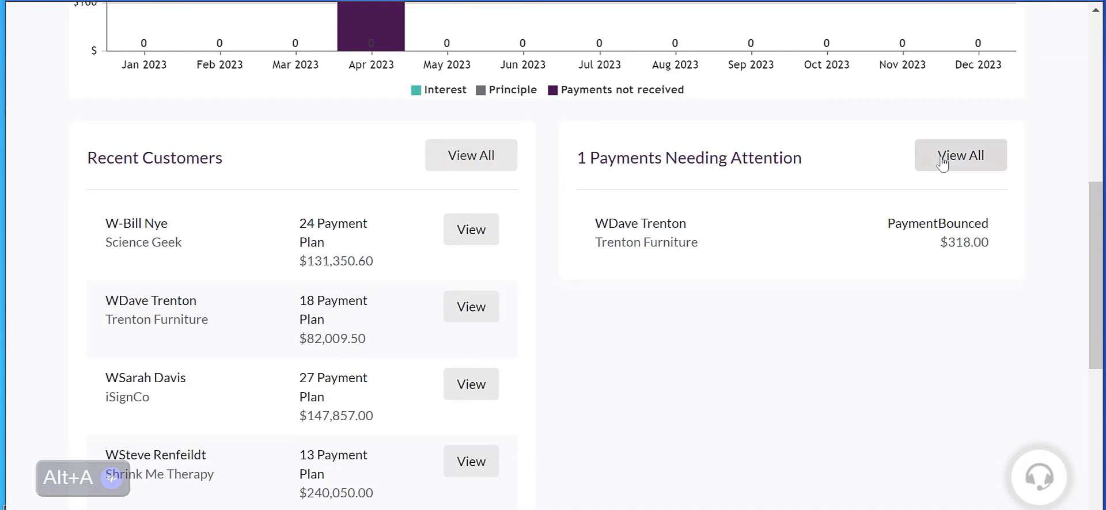
scroll(804, 203, "up", 8)
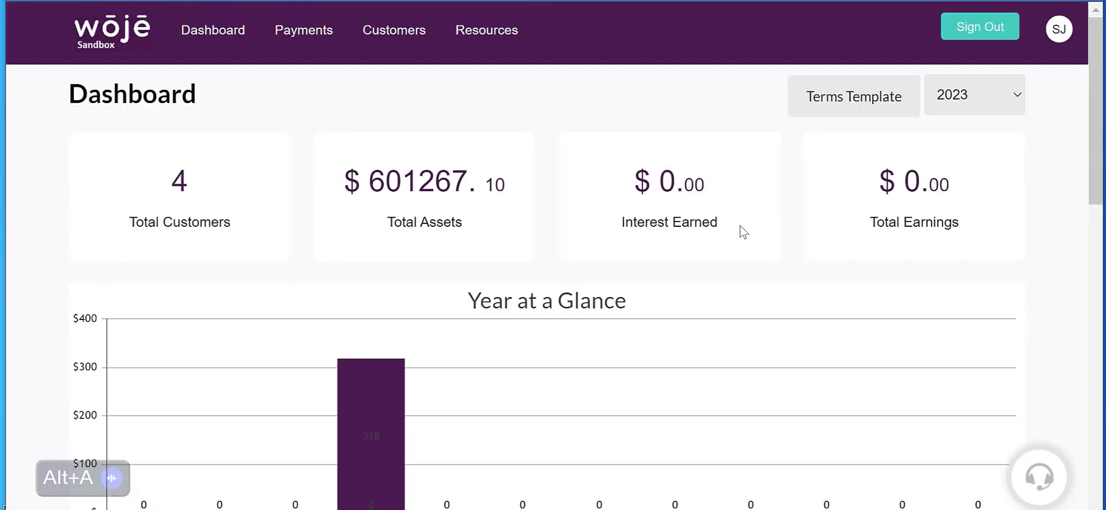
Step: Open the customer list and examine the plan counts and repaid amounts of the current customers
left_click(396, 36)
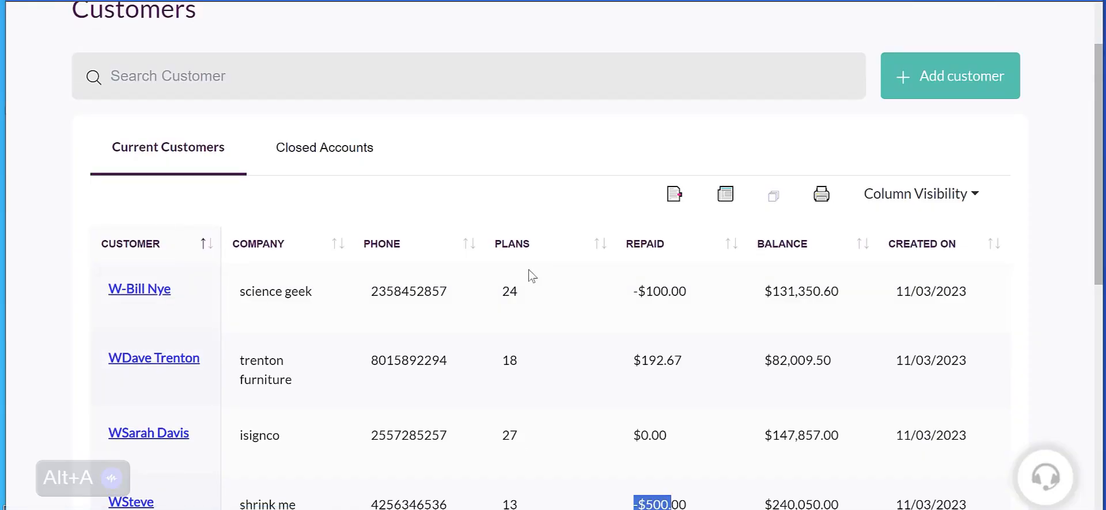
double_click(505, 292)
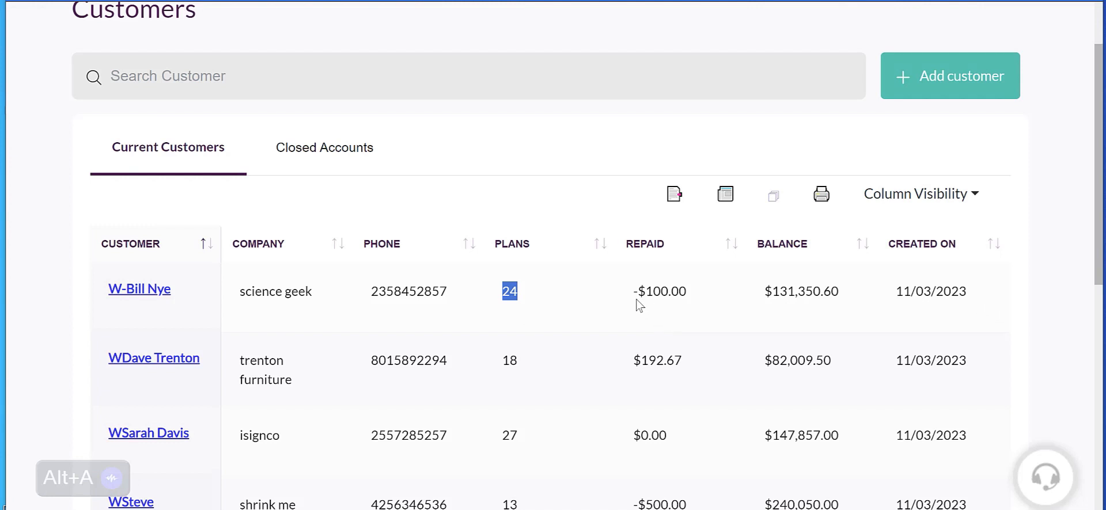
left_click_drag(635, 291, 678, 293)
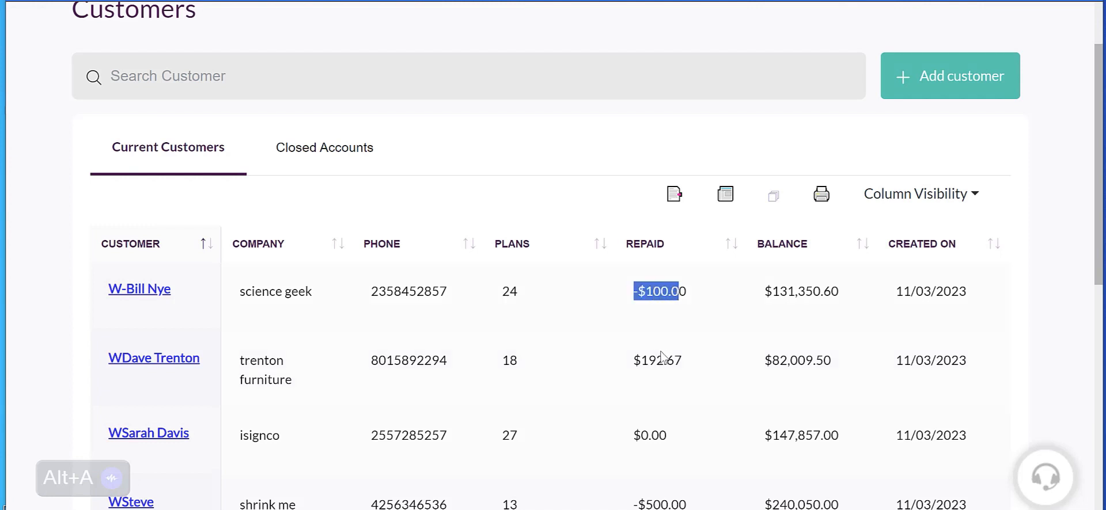
scroll(665, 357, "down", 2)
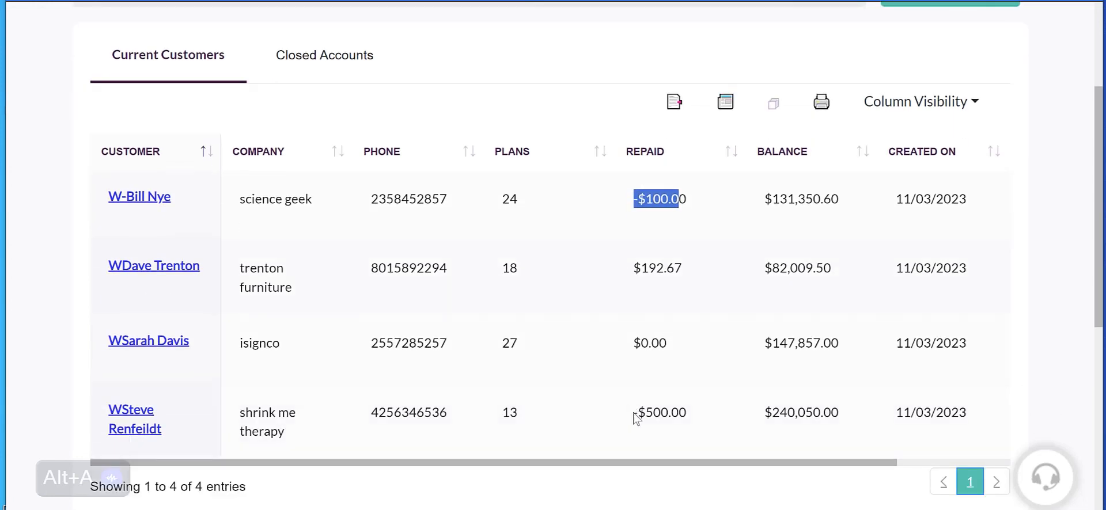
left_click_drag(635, 413, 679, 412)
scroll(678, 400, "up", 4)
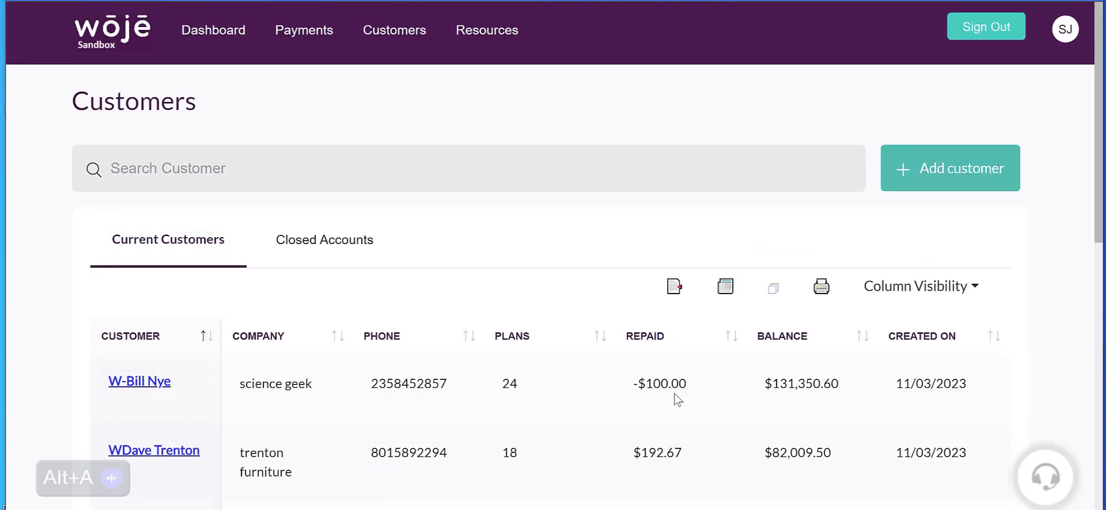
Step: Open the new customer form, review its customer details fields and the verified customer option, and close it without saving
left_click(948, 172)
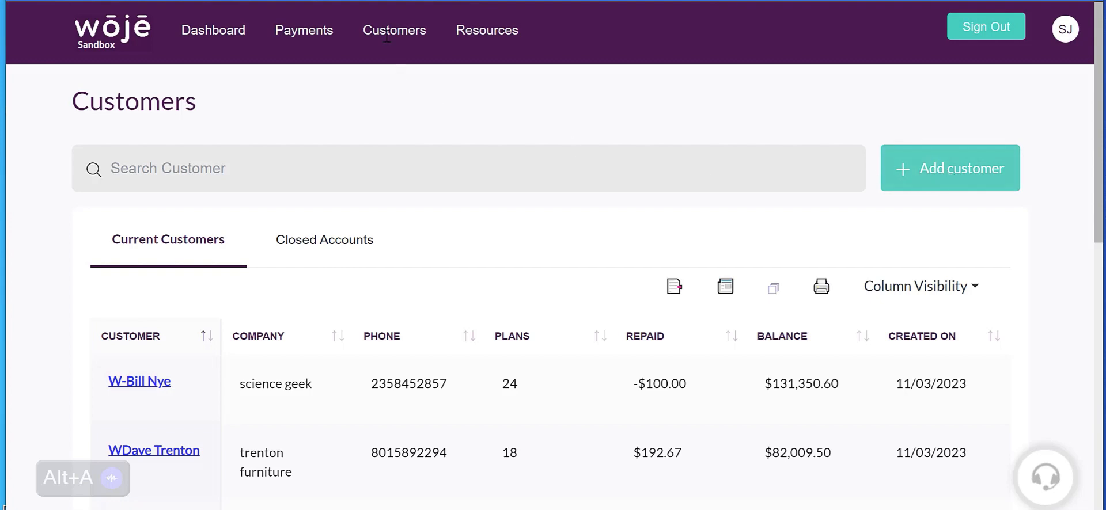
left_click(277, 249)
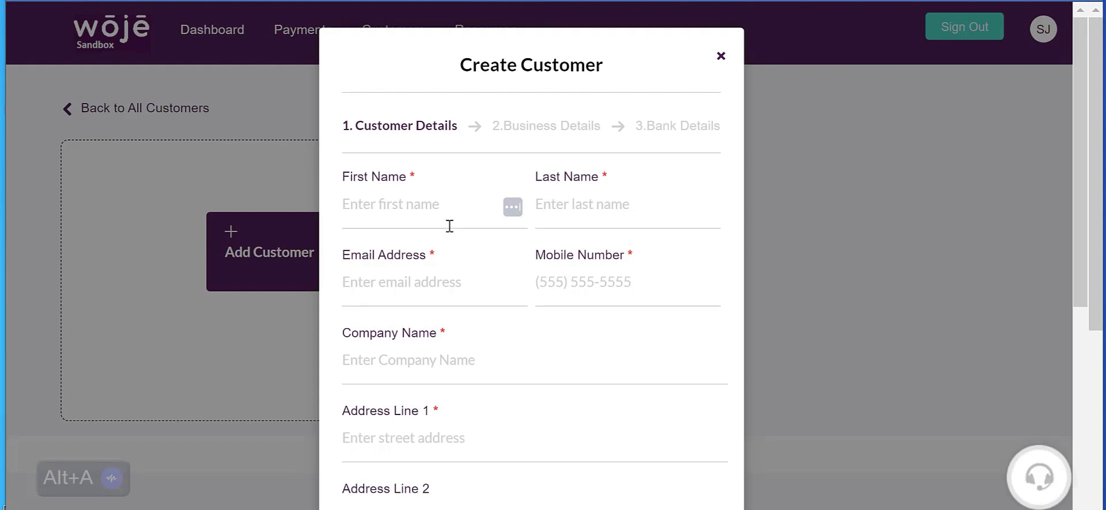
scroll(576, 261, "down", 5)
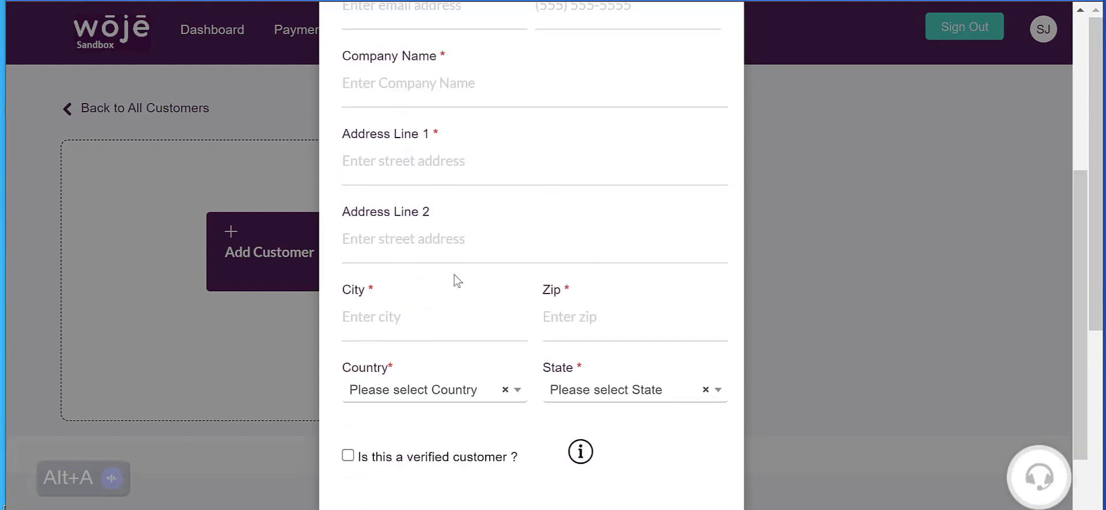
scroll(456, 281, "down", 2)
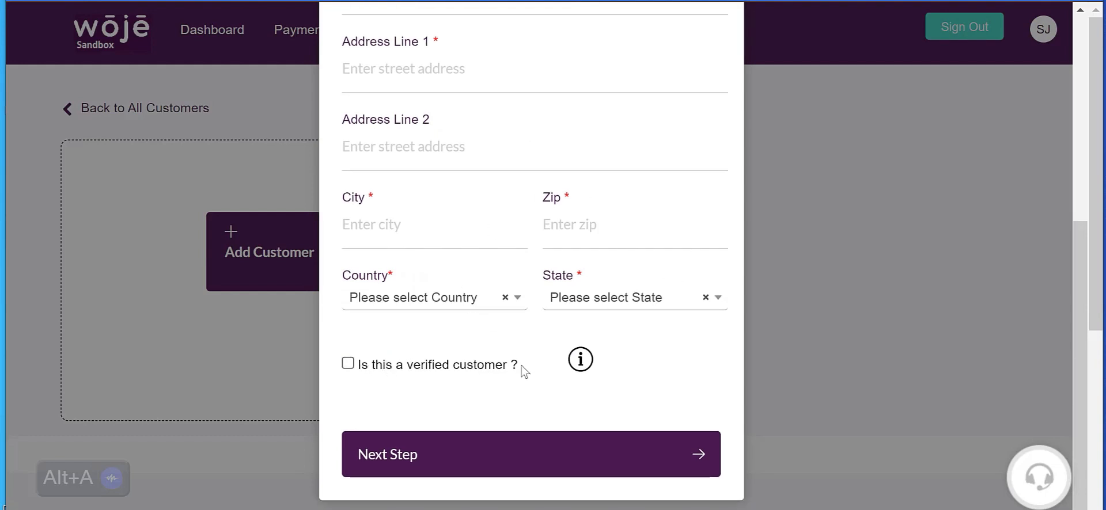
left_click_drag(524, 372, 358, 367)
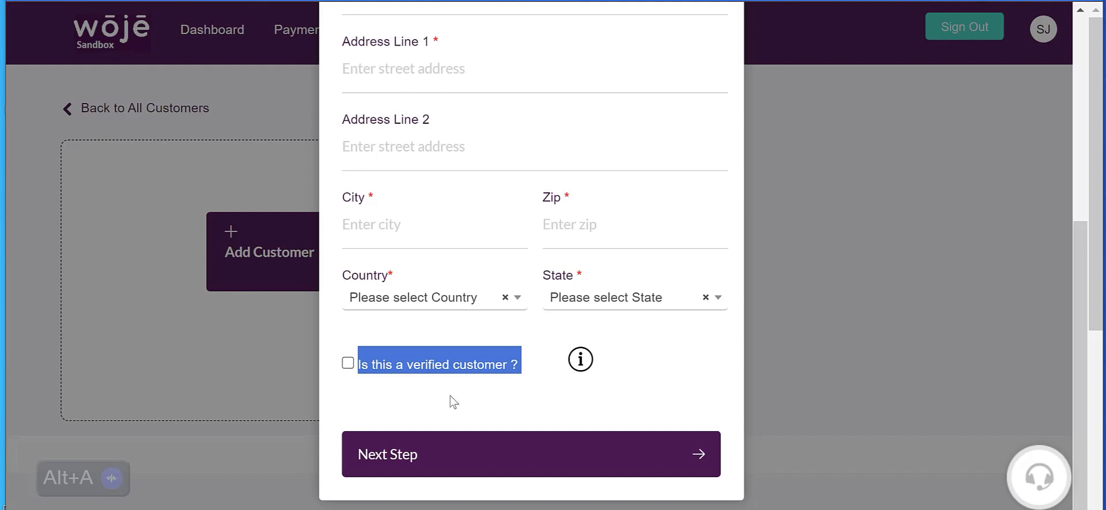
scroll(528, 165, "up", 6)
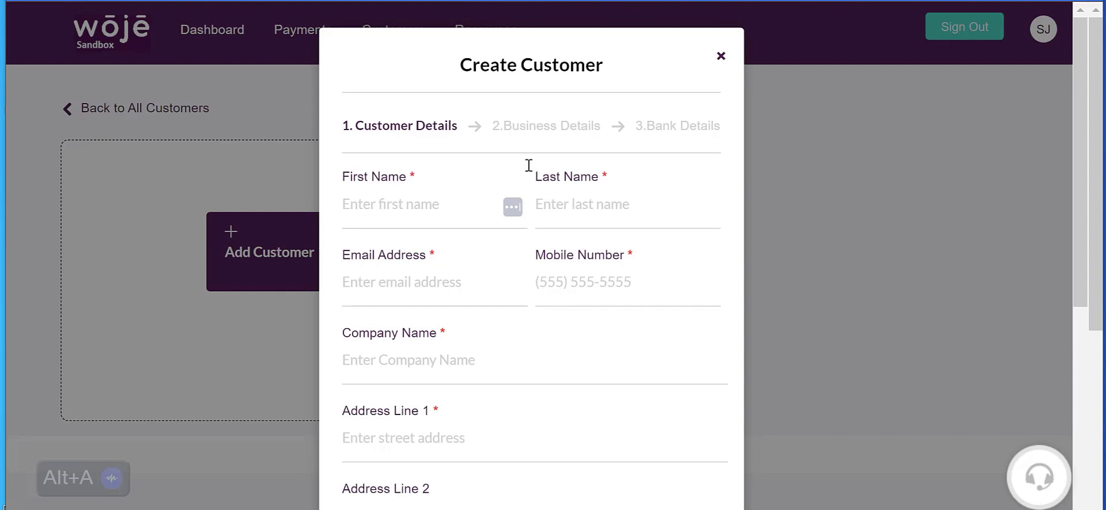
left_click(720, 56)
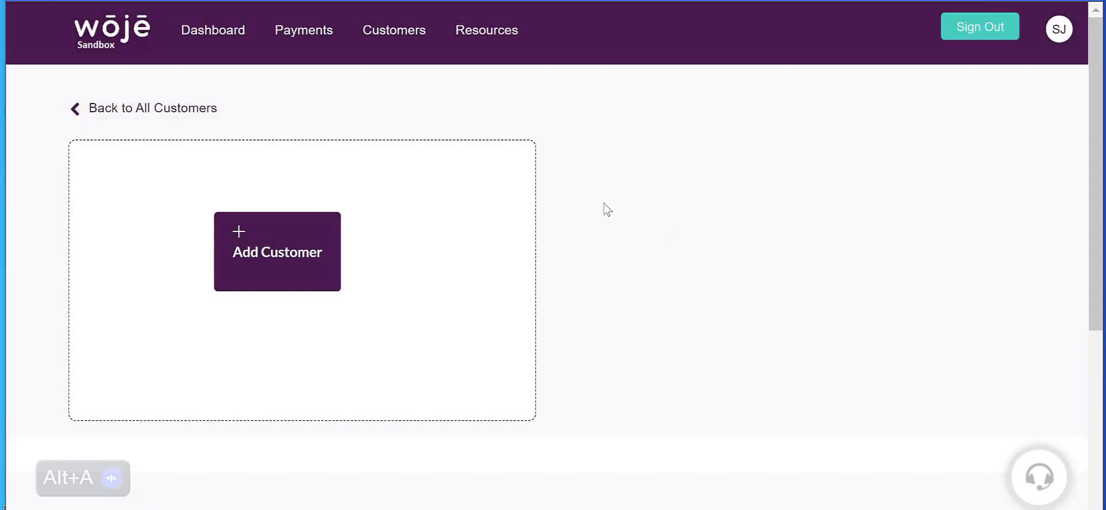
Step: Return to the customer list and open the record of the Science Geek customer
left_click(211, 40)
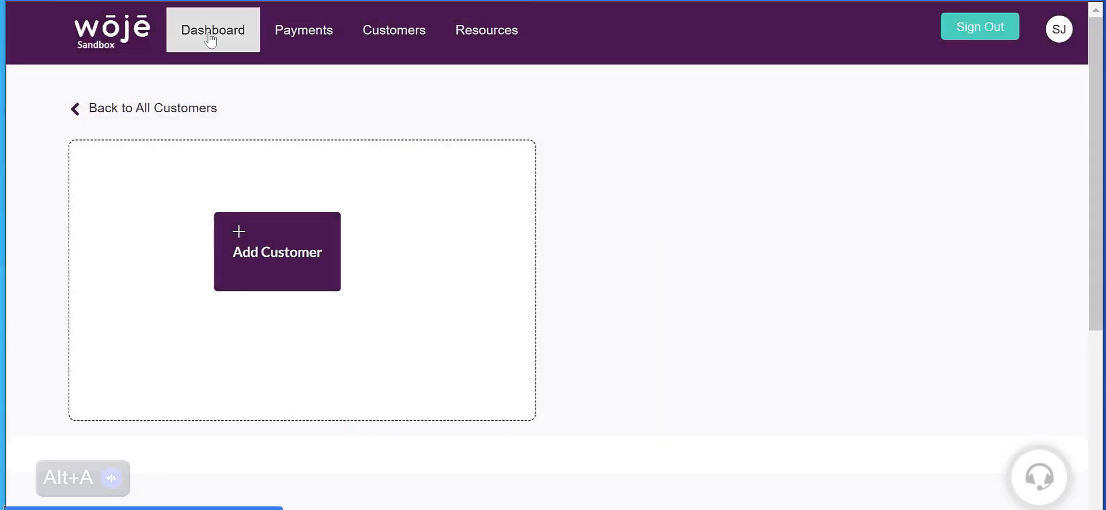
left_click(377, 41)
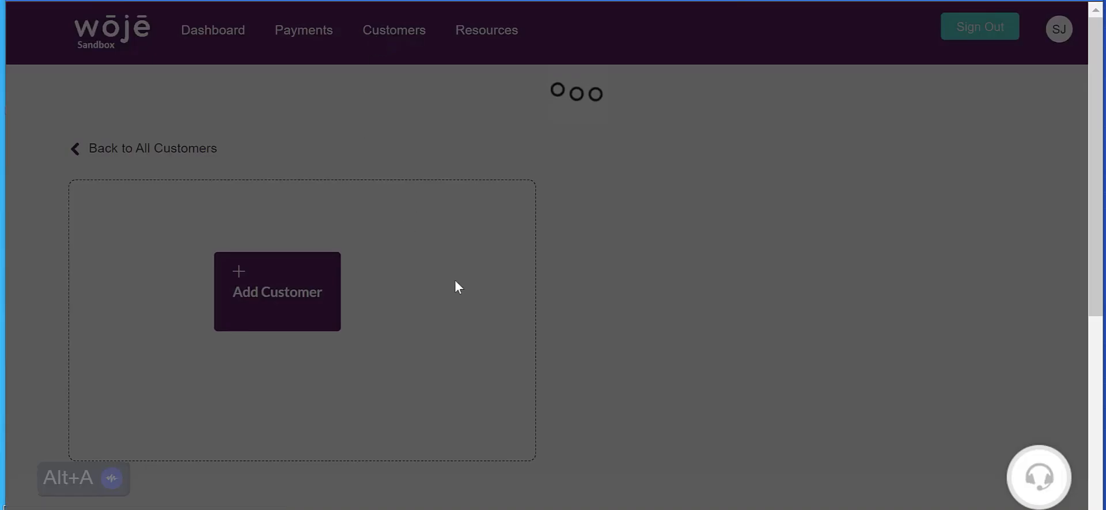
scroll(397, 277, "down", 3)
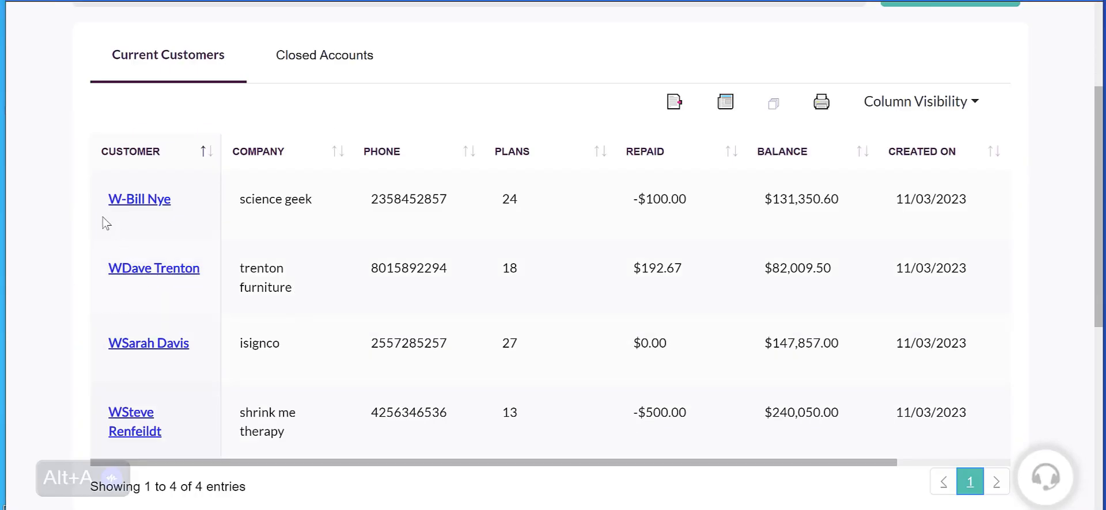
left_click(146, 208)
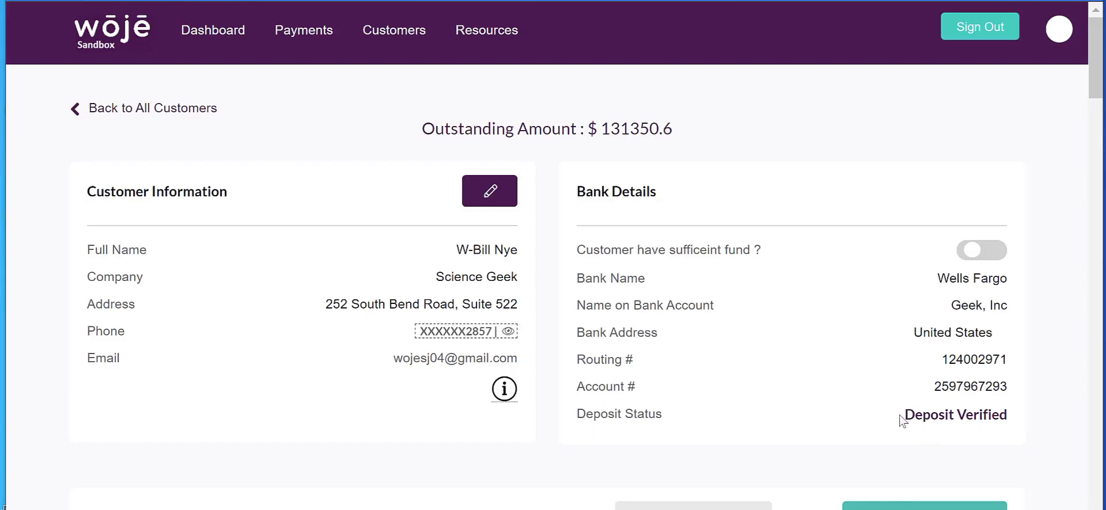
Step: Check the deposit status in the customer's bank details and look over the existing payment plans
left_click_drag(904, 415, 1008, 417)
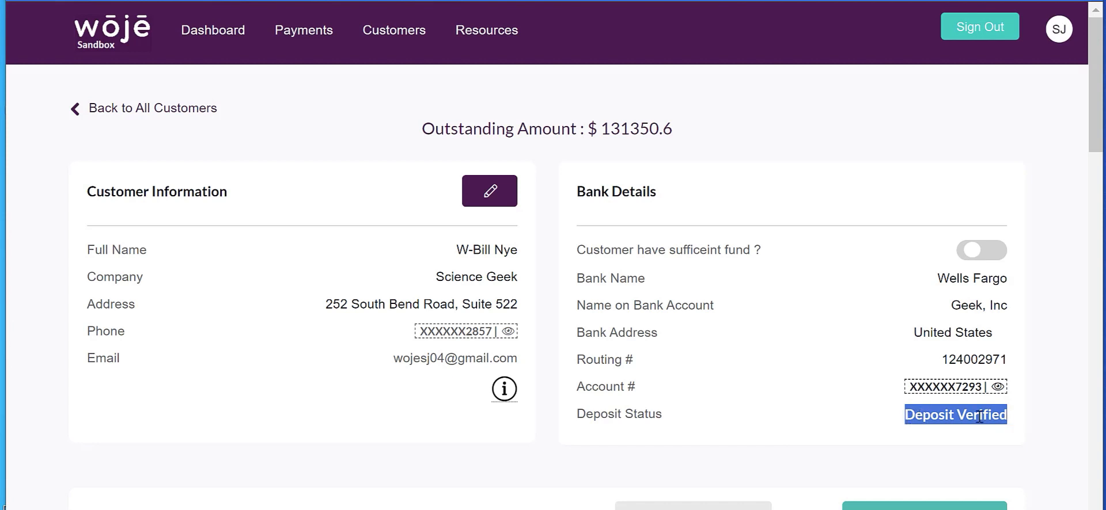
key("alt+a")
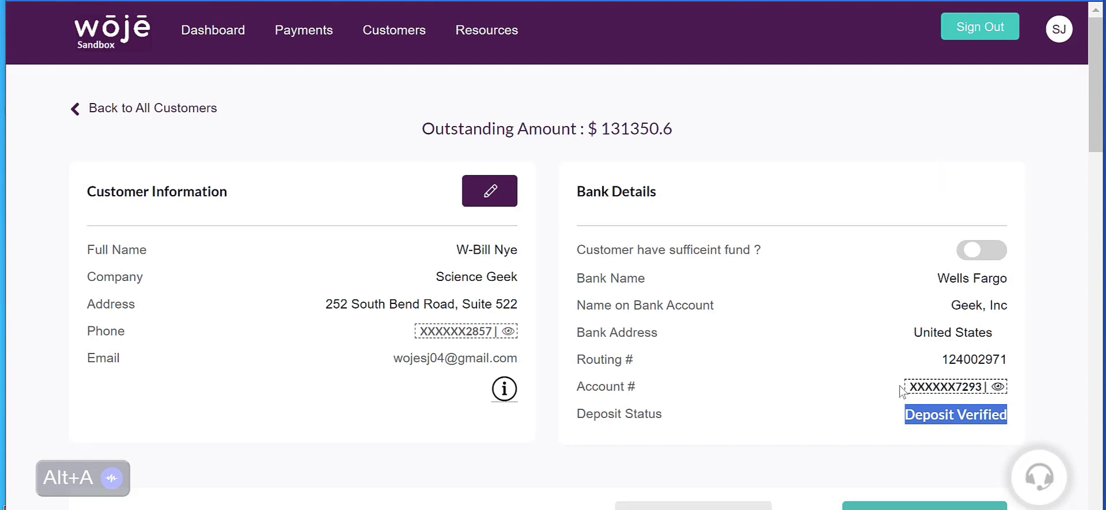
left_click(913, 413)
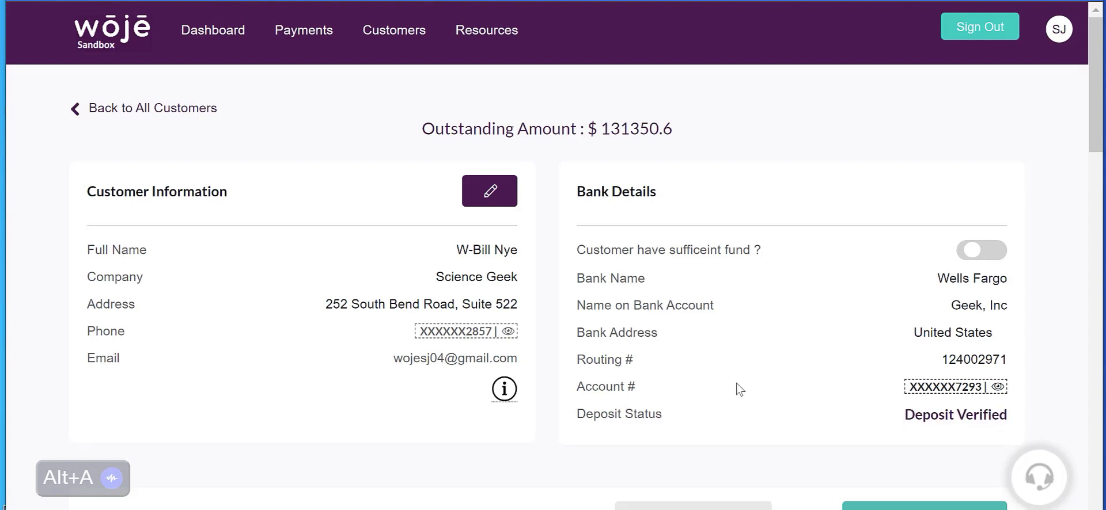
scroll(737, 369, "down", 5)
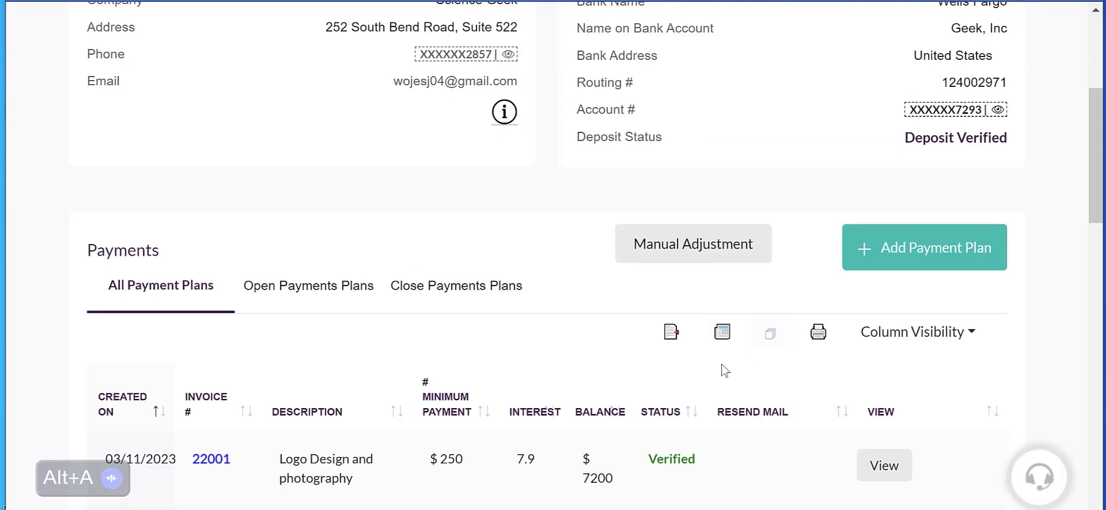
scroll(720, 363, "up", 3)
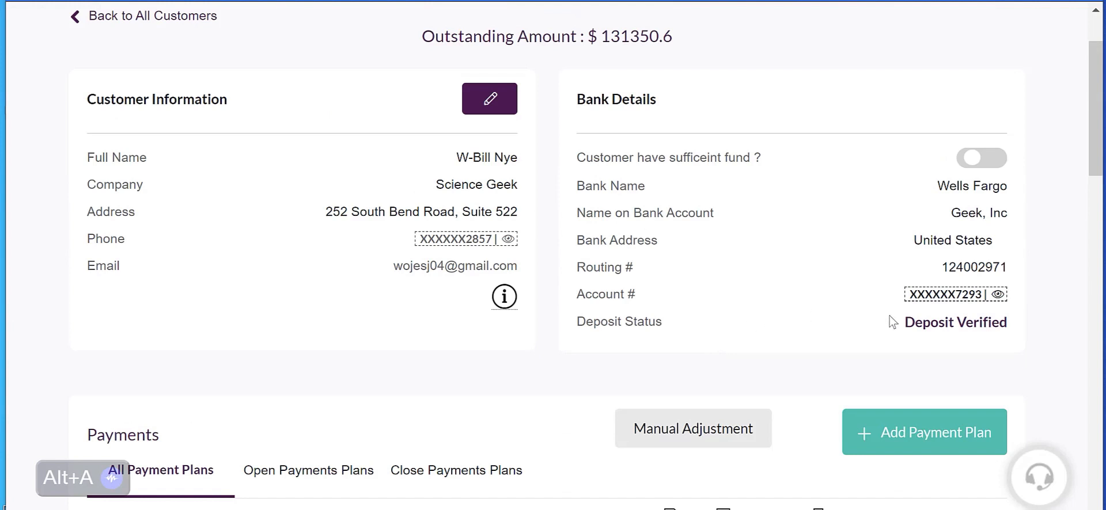
Step: Start a new payment plan for the customer, filling in the invoice number and the description "Two Crowns"
left_click(910, 438)
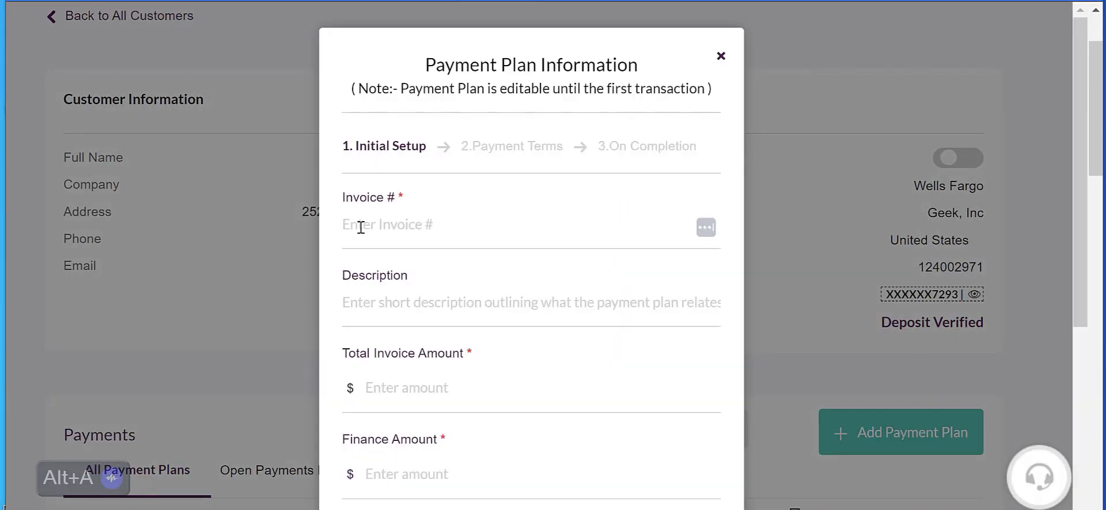
left_click(360, 228)
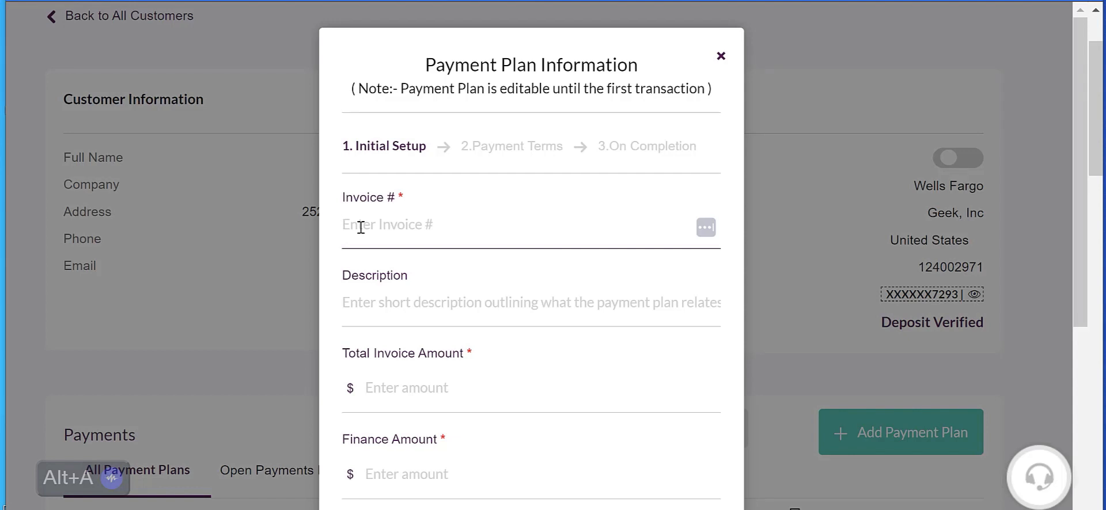
type("2845529")
left_click(366, 310)
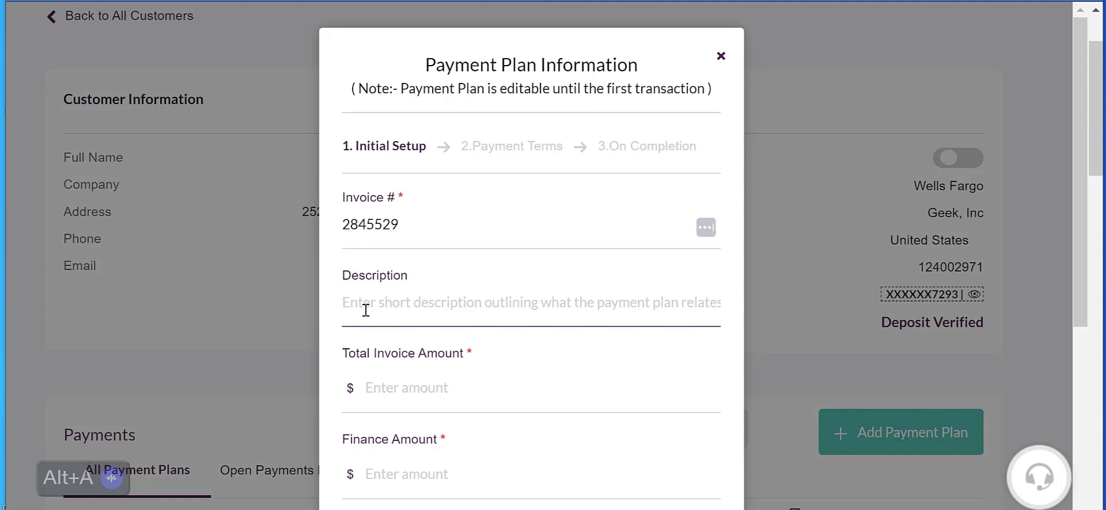
type("T")
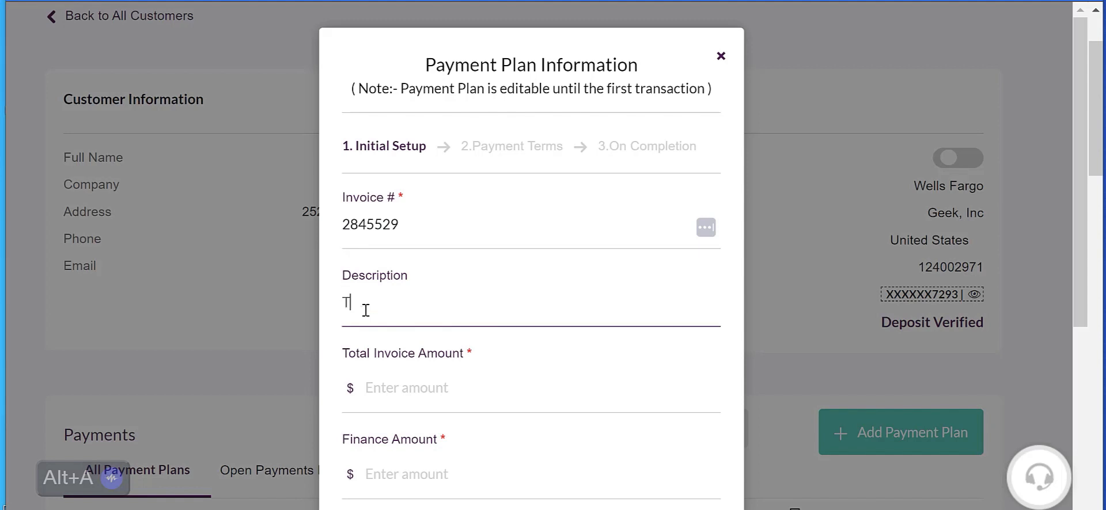
type("wo Crowns")
Step: Enter a total invoice amount of $2000 and a finance amount of $1800 for the payment plan
scroll(422, 337, "down", 1)
scroll(423, 337, "down", 3)
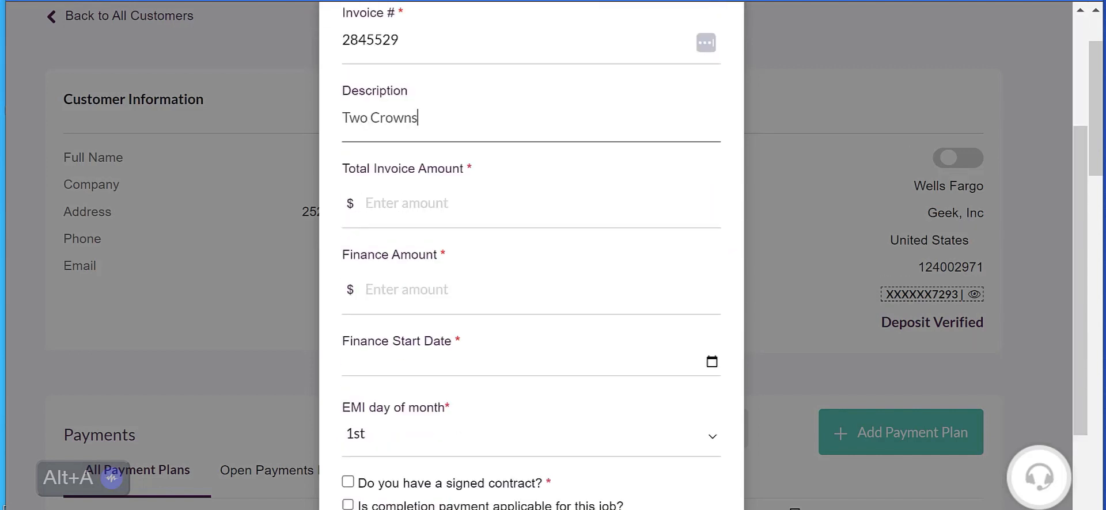
left_click(371, 204)
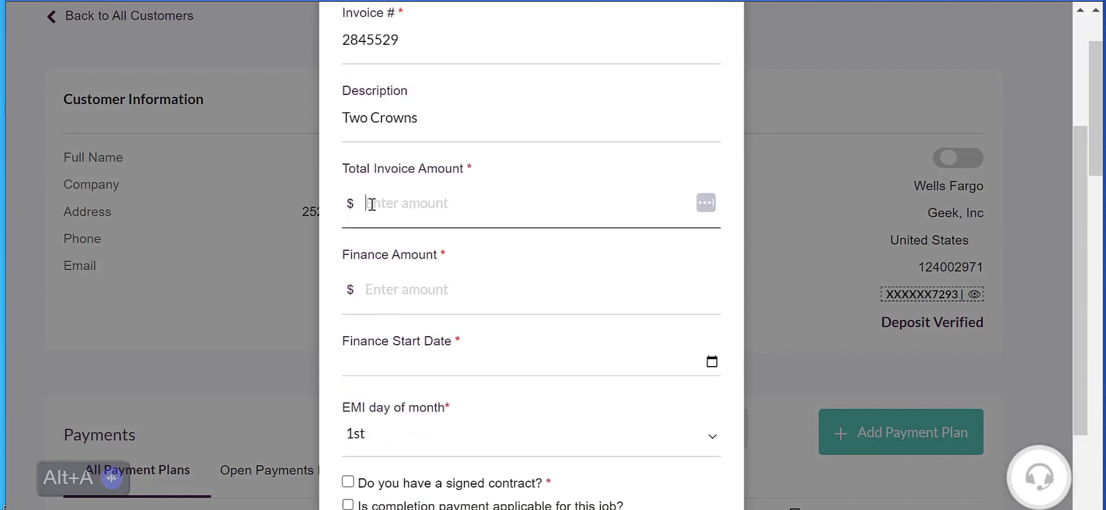
type("2000")
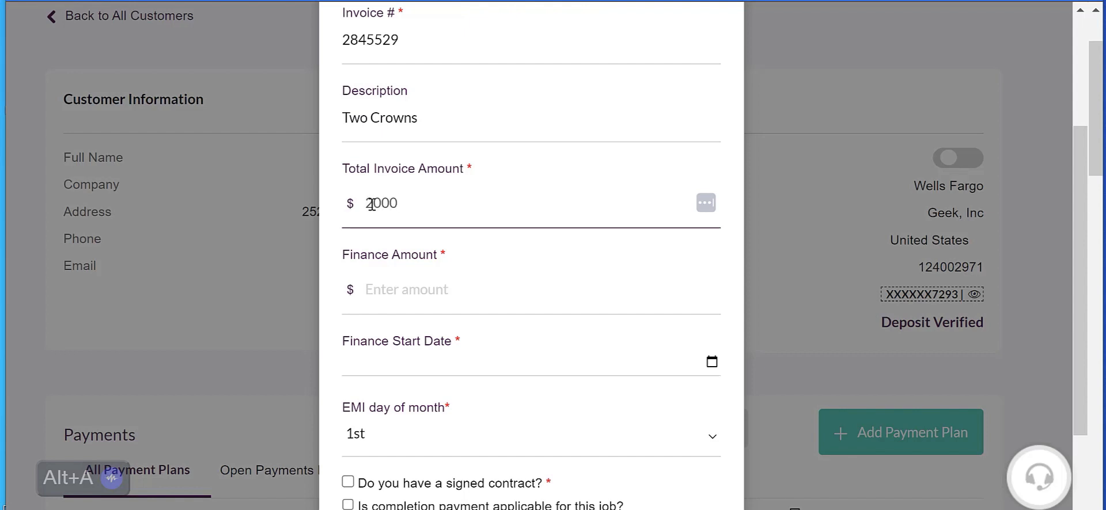
left_click(380, 294)
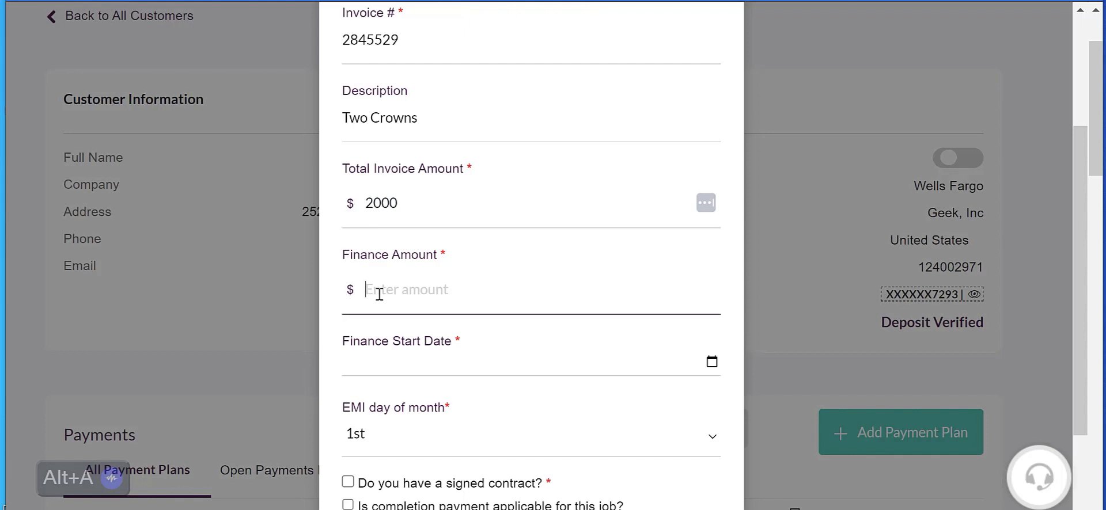
type("1800")
Step: Set the finance start date to 12/21/2023 and the EMI day of month to the 5th
scroll(514, 350, "down", 2)
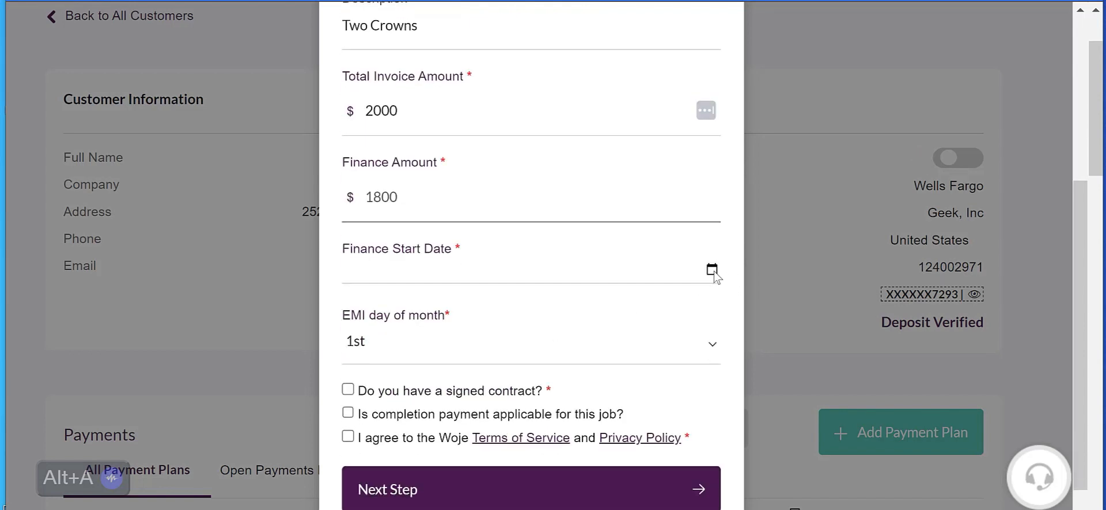
left_click(712, 269)
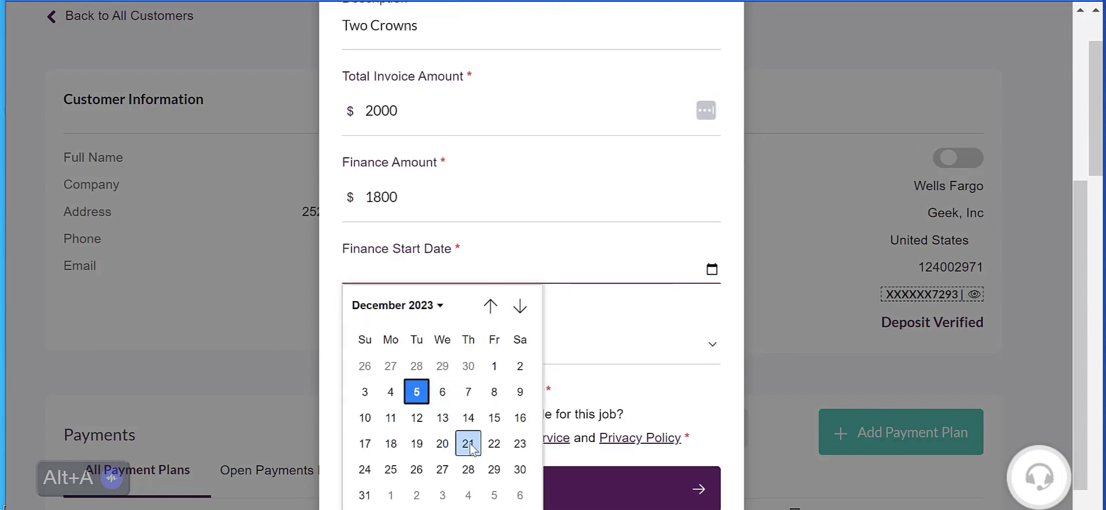
left_click(468, 443)
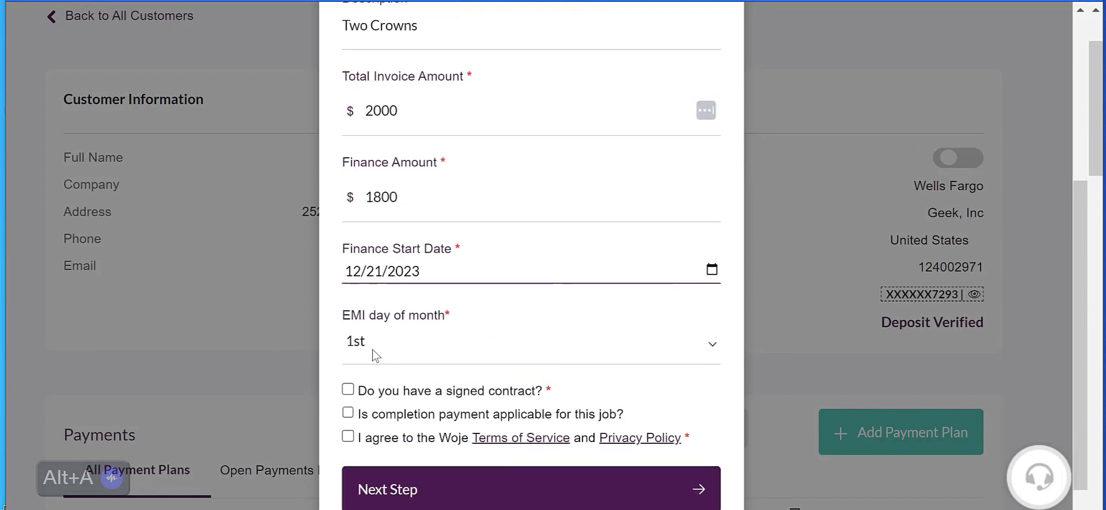
left_click(358, 346)
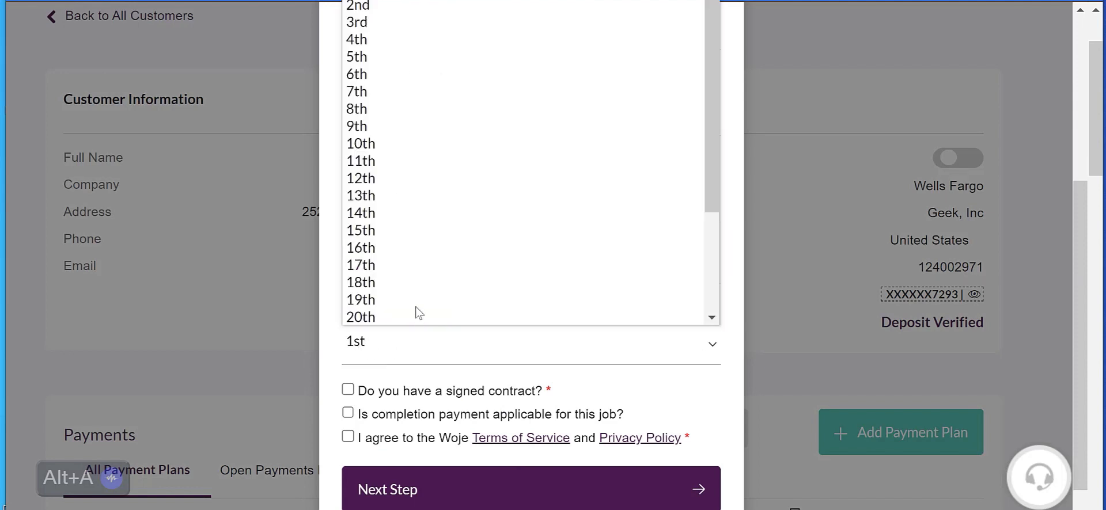
left_click(410, 56)
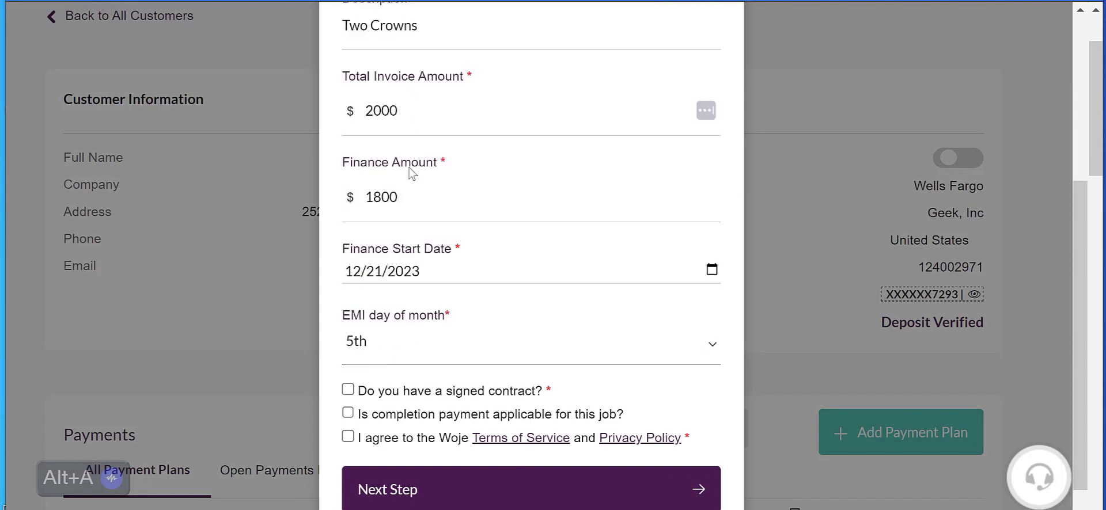
Step: Confirm the signed contract, agree to the Terms of Service and Privacy Policy, and proceed to the payment terms
left_click(348, 391)
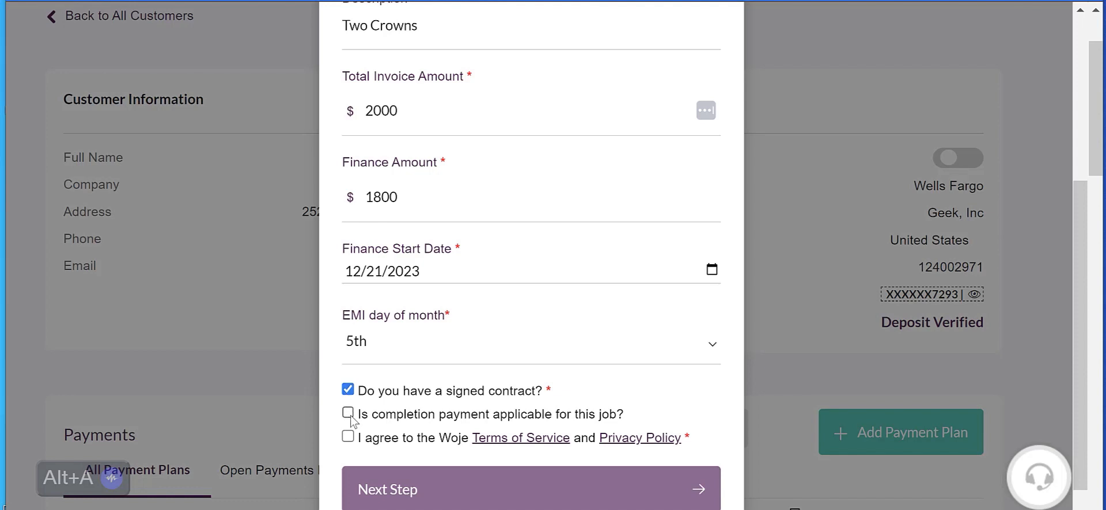
left_click_drag(368, 415, 619, 416)
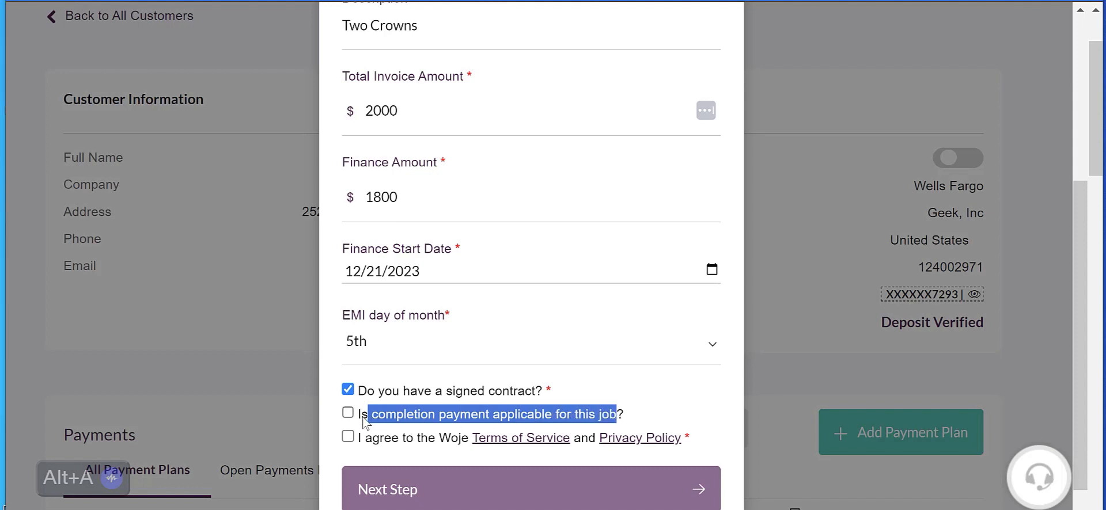
left_click_drag(359, 417, 567, 442)
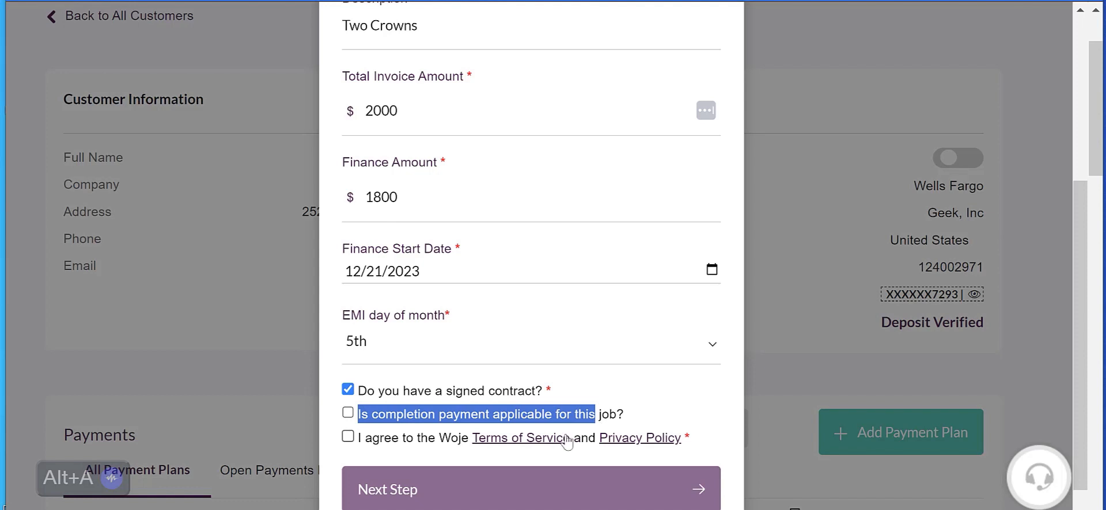
left_click(348, 438)
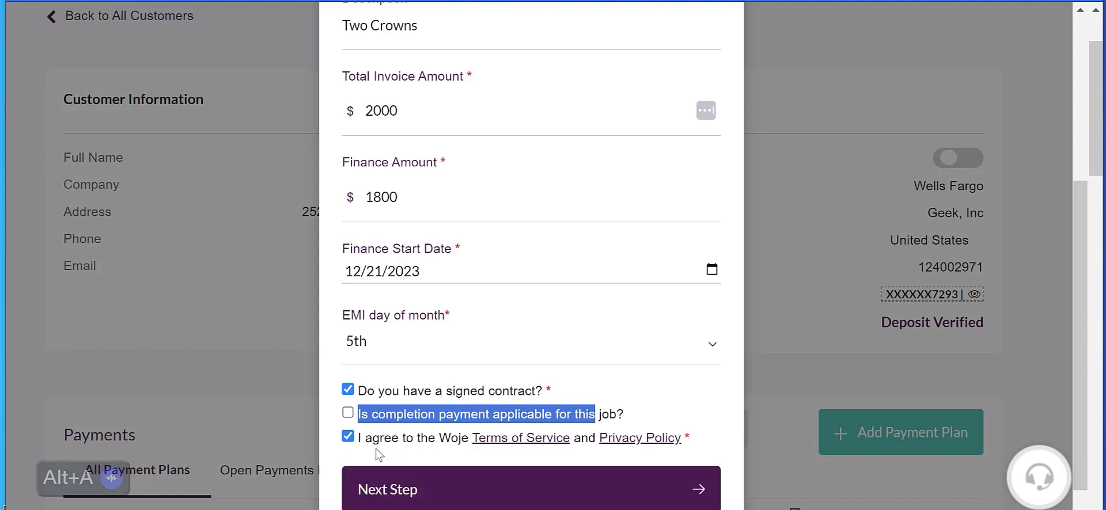
left_click(441, 495)
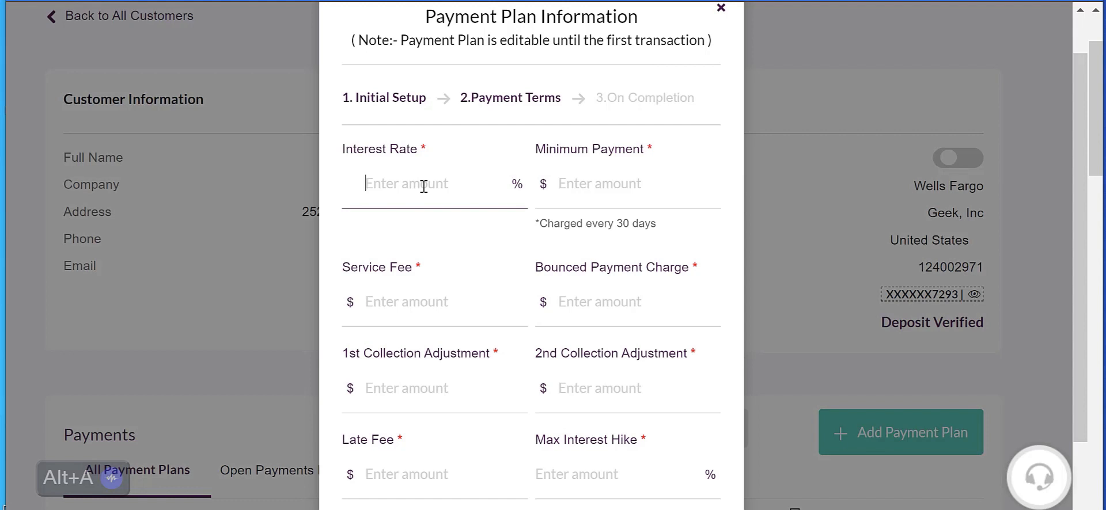
Step: Set the interest rate to 7.9%, minimum payment to $200, service fee to $0 and bounced payment charge to $35
type("7.9")
left_click(576, 189)
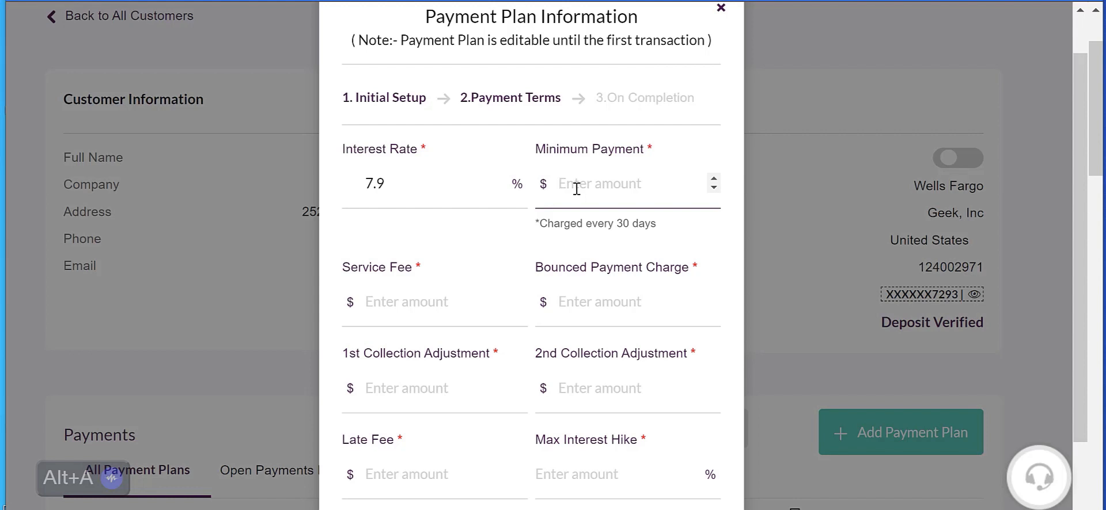
type("200")
left_click(377, 305)
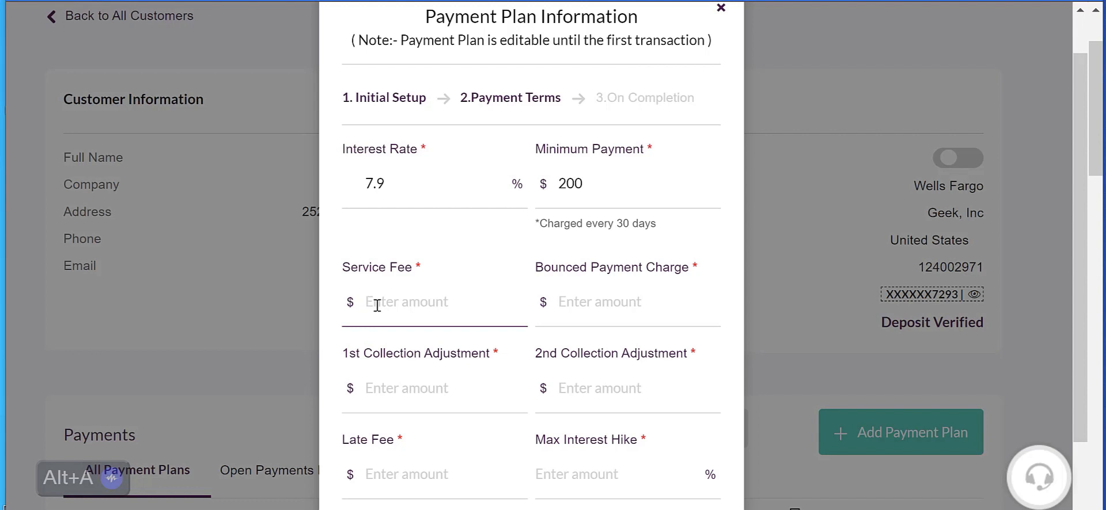
type("0")
left_click(572, 304)
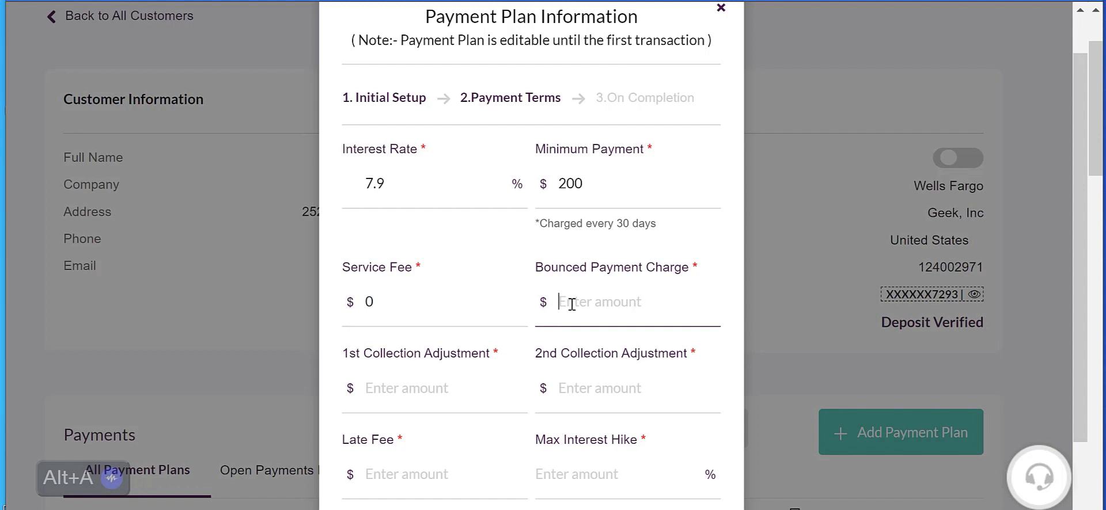
type("35")
Step: Set the 1st collection adjustment to $150 and the 2nd collection adjustment to $97
scroll(538, 314, "down", 2)
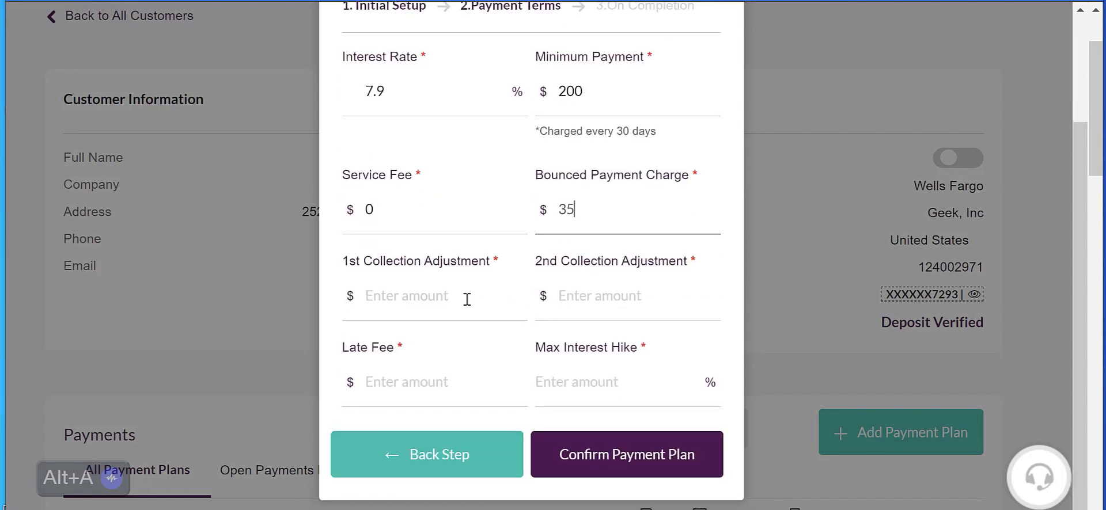
left_click(378, 296)
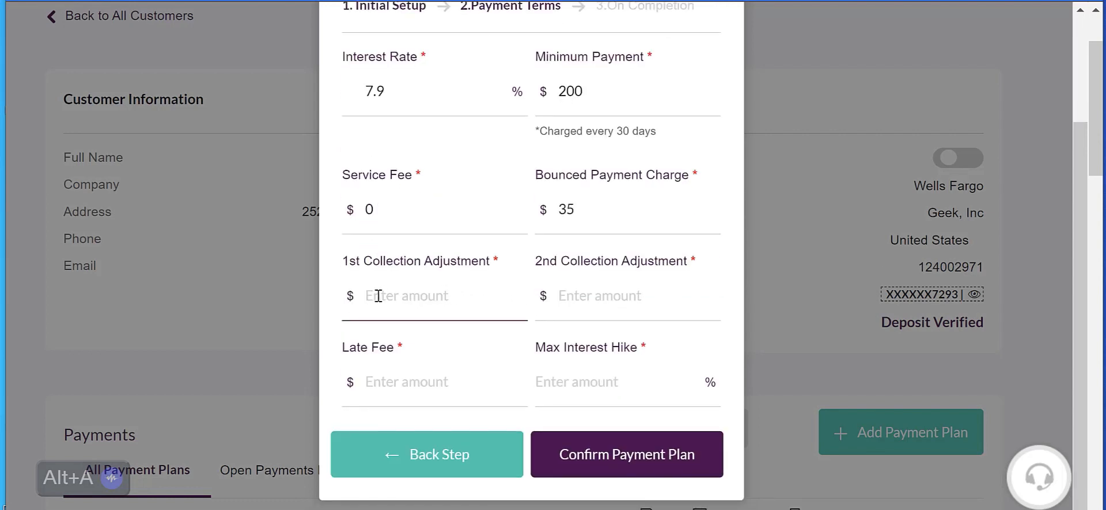
type("150")
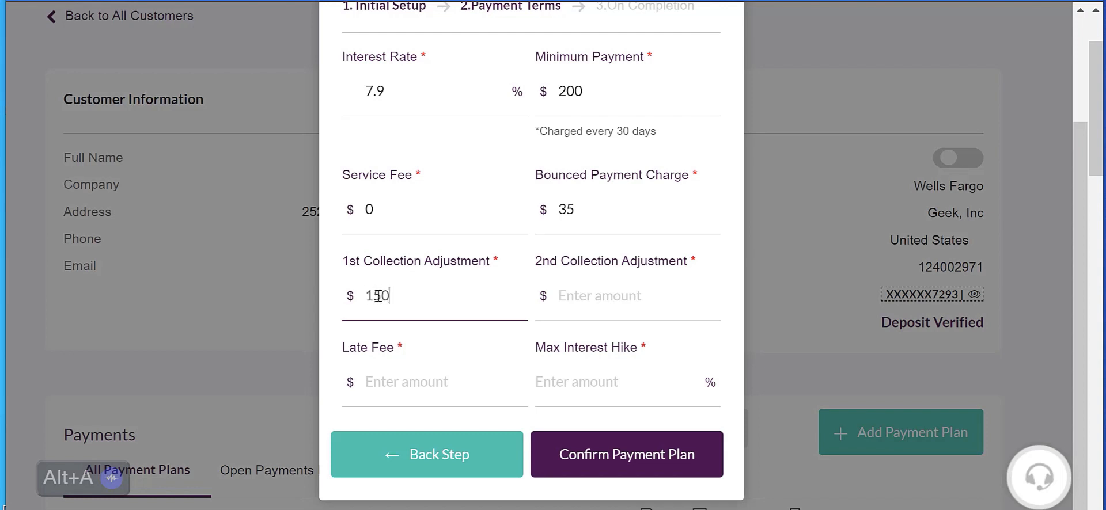
left_click(585, 298)
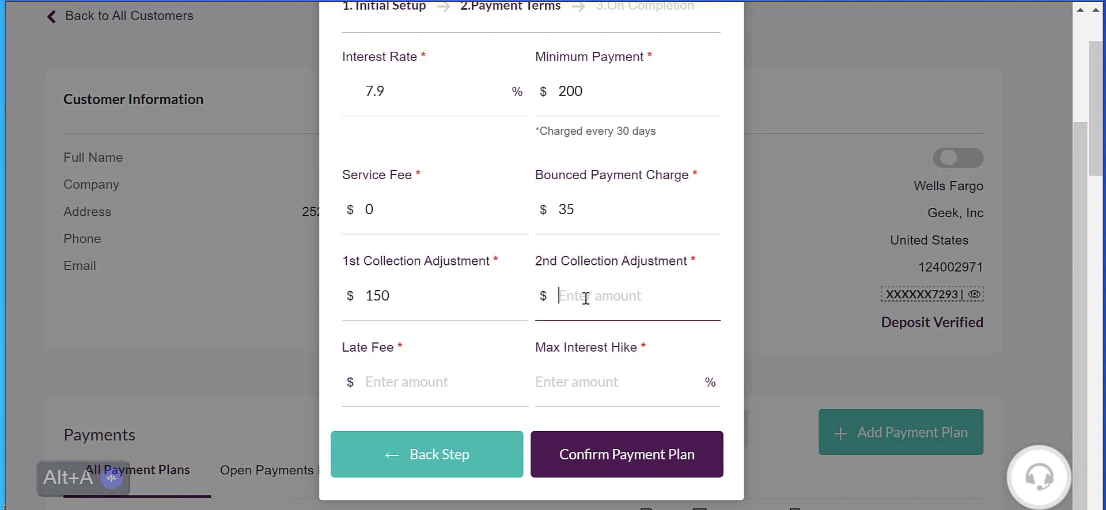
type("97")
Step: Set the late fee to $35 and the max interest hike to 18%, and confirm the payment plan
left_click(373, 381)
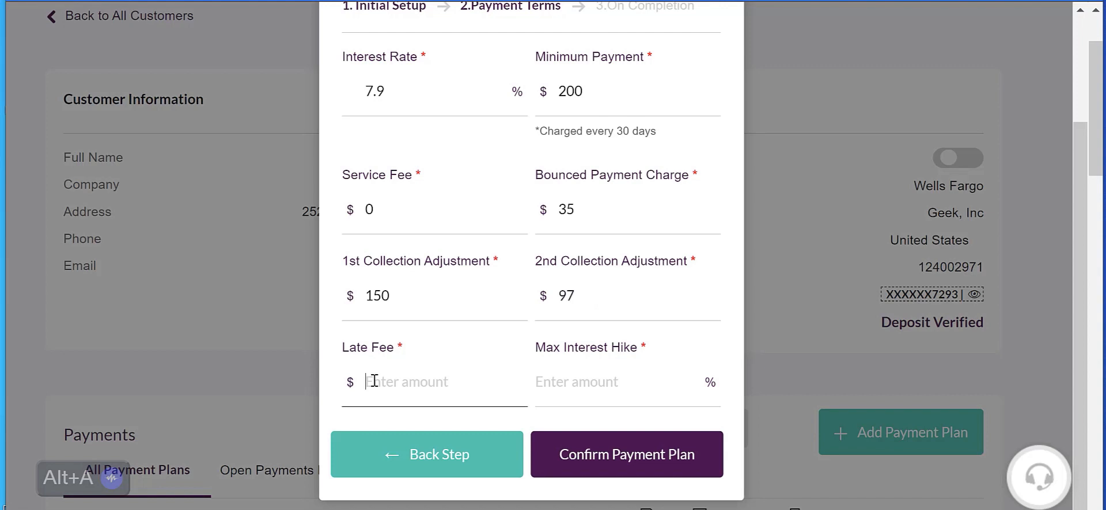
type("35")
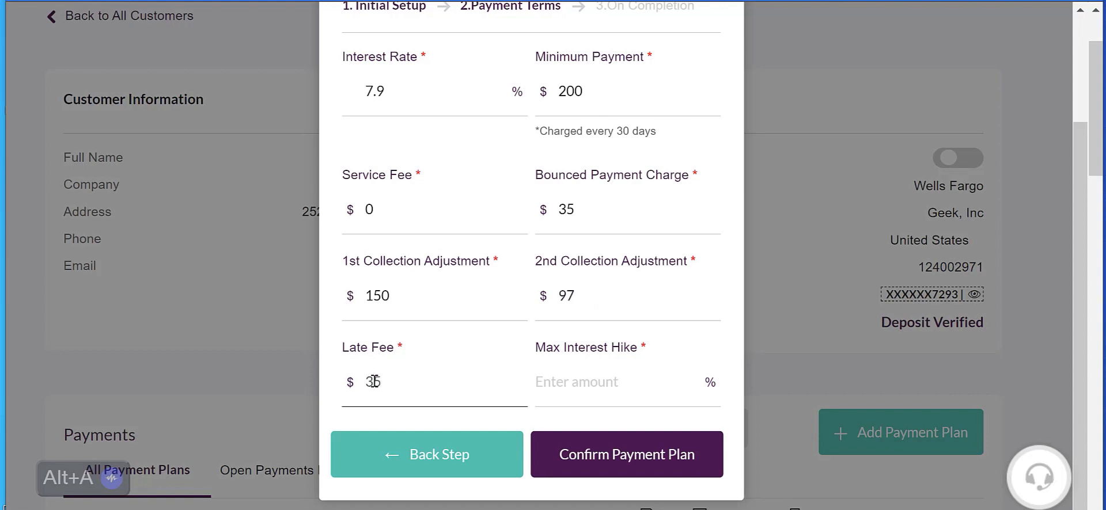
left_click(599, 389)
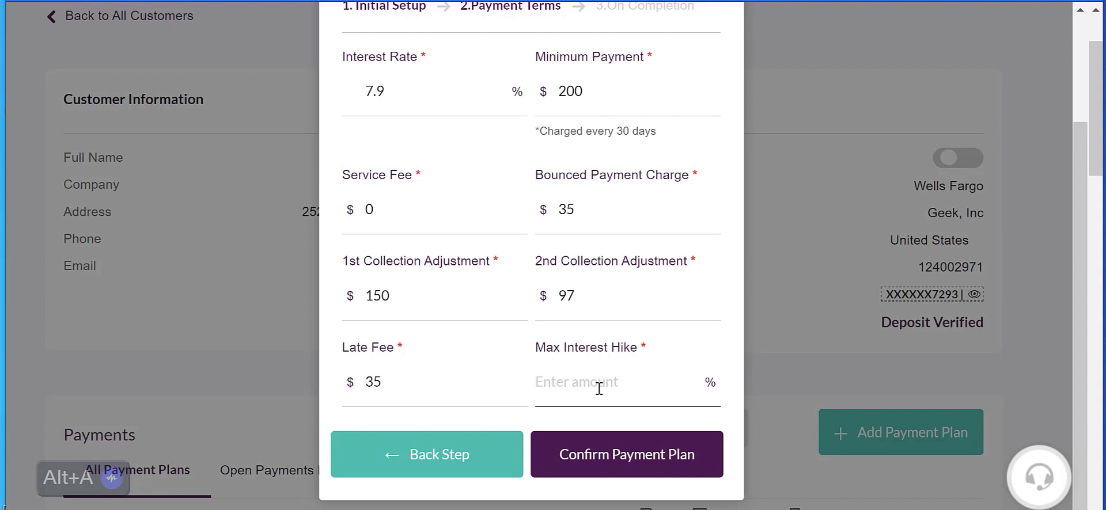
type("18")
left_click(612, 471)
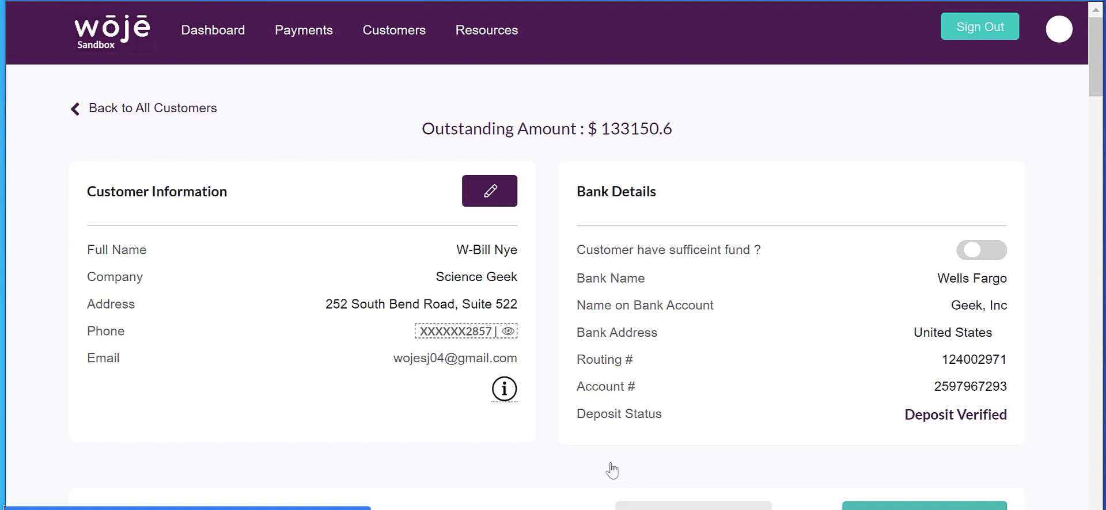
Step: Find the Two Crowns plan on the last page of the customer's payment plans and check its verification status
scroll(608, 468, "down", 3)
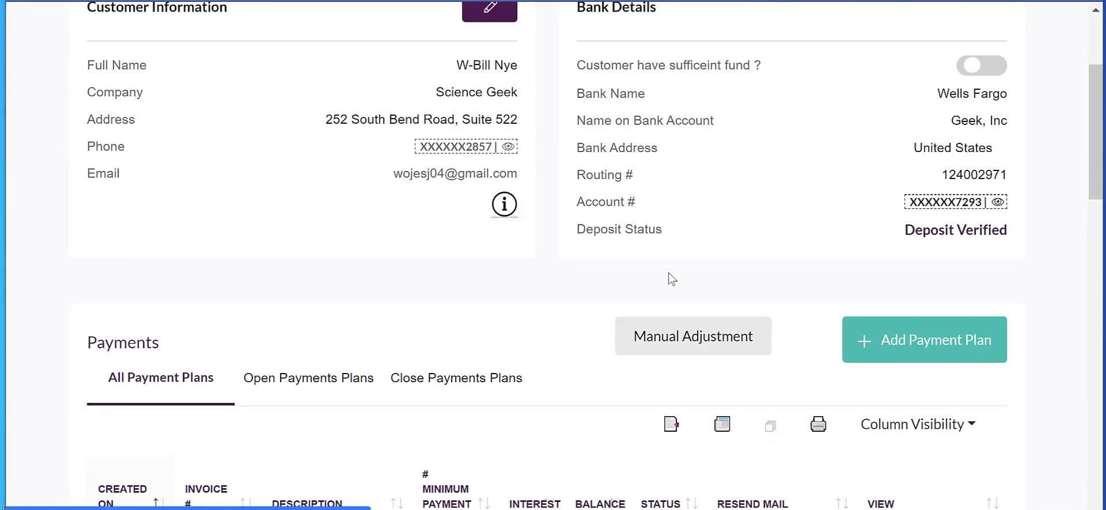
scroll(672, 280, "down", 10)
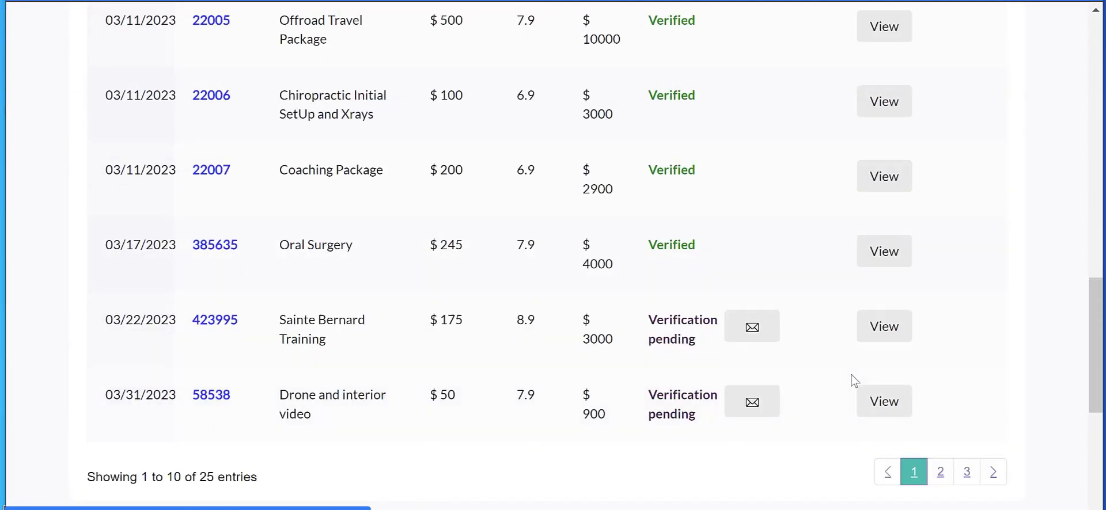
key("alt+a")
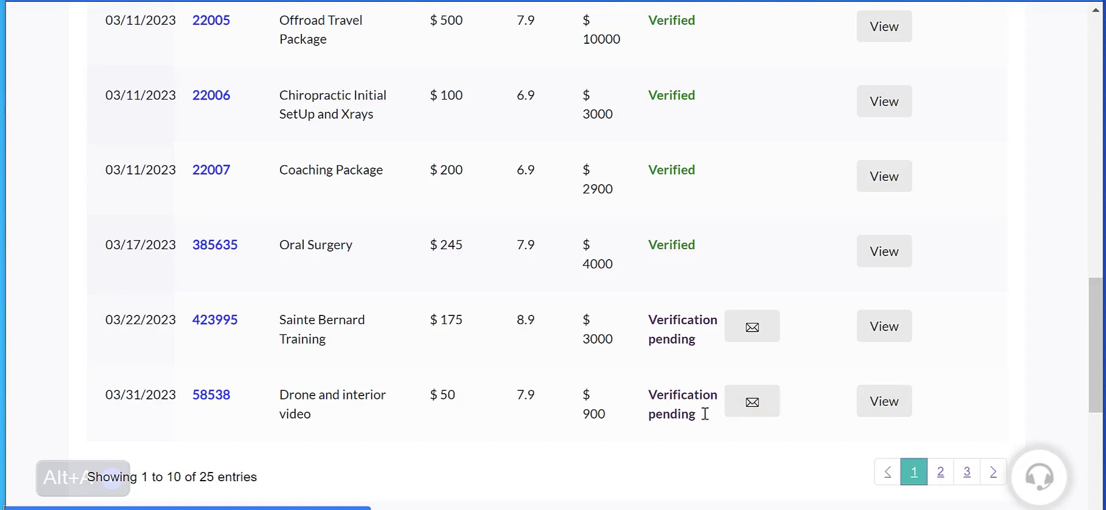
scroll(684, 199, "up", 5)
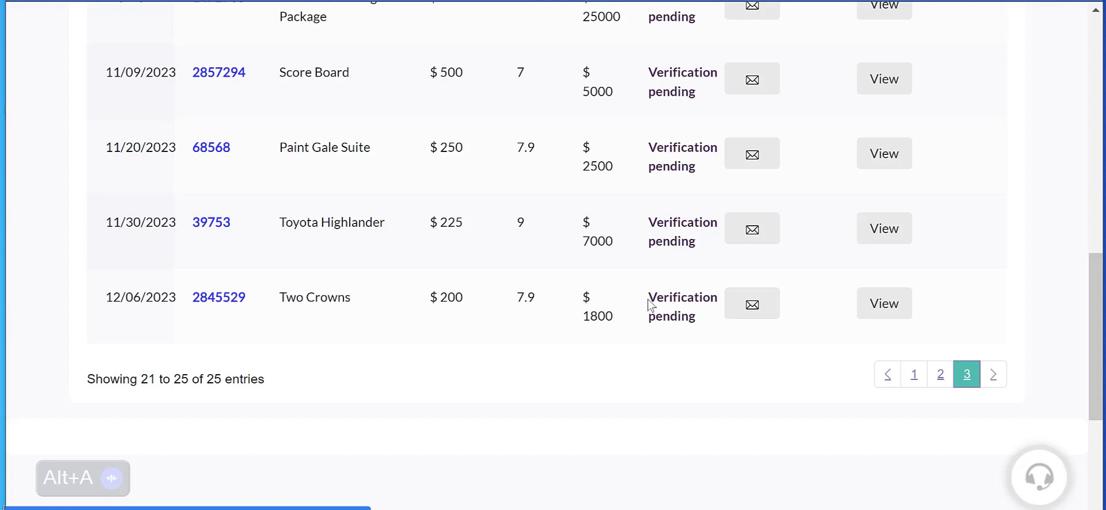
left_click_drag(650, 297, 706, 298)
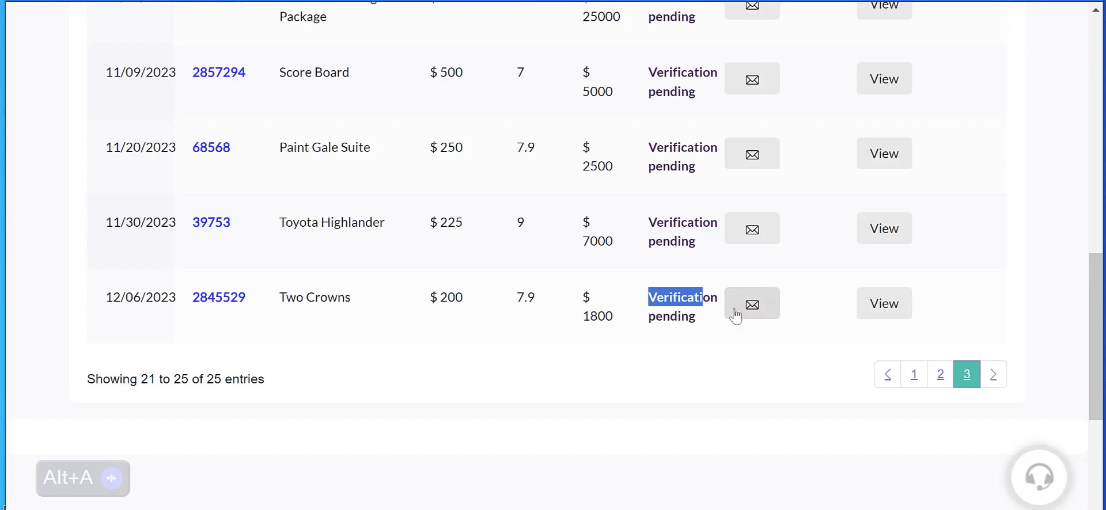
Step: Return to the first page of payment plans and review the statuses of the earliest plans
scroll(634, 337, "up", 5)
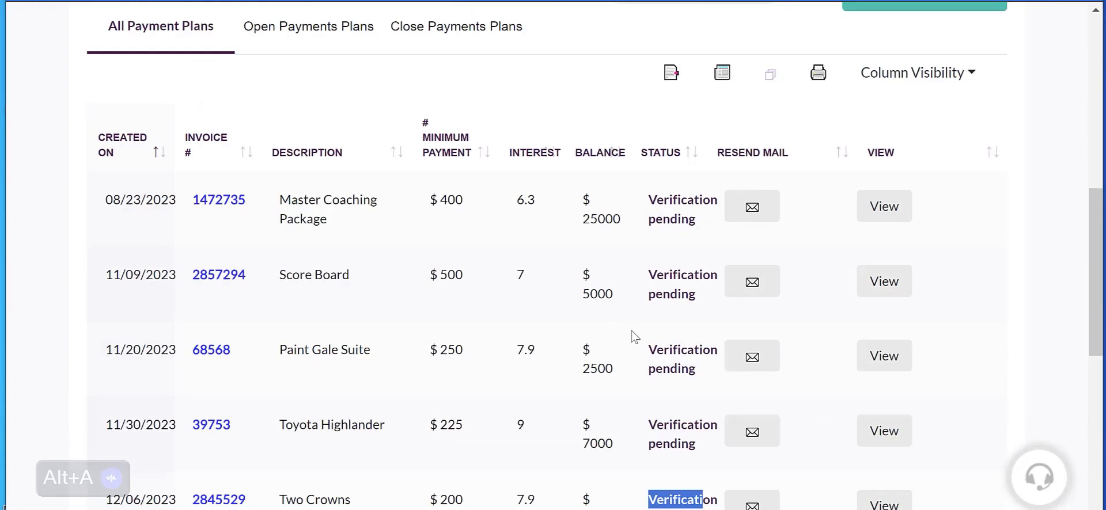
scroll(634, 336, "down", 3)
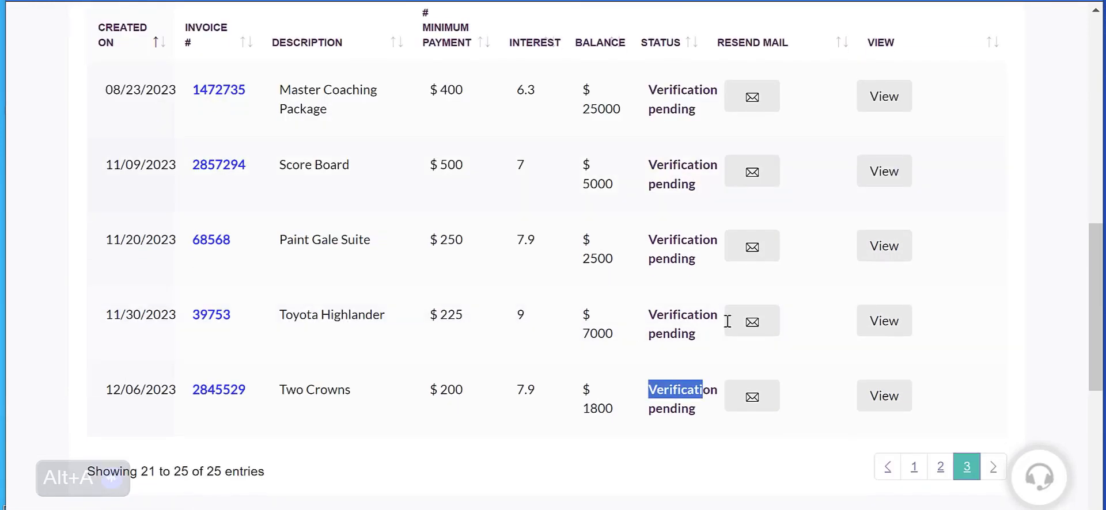
left_click(913, 467)
scroll(610, 193, "up", 5)
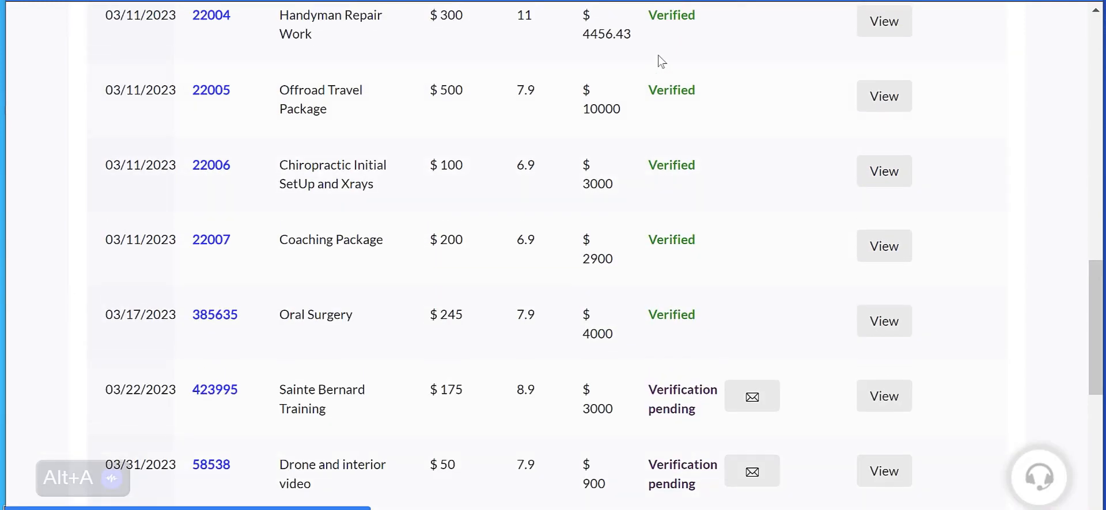
scroll(666, 311, "up", 3)
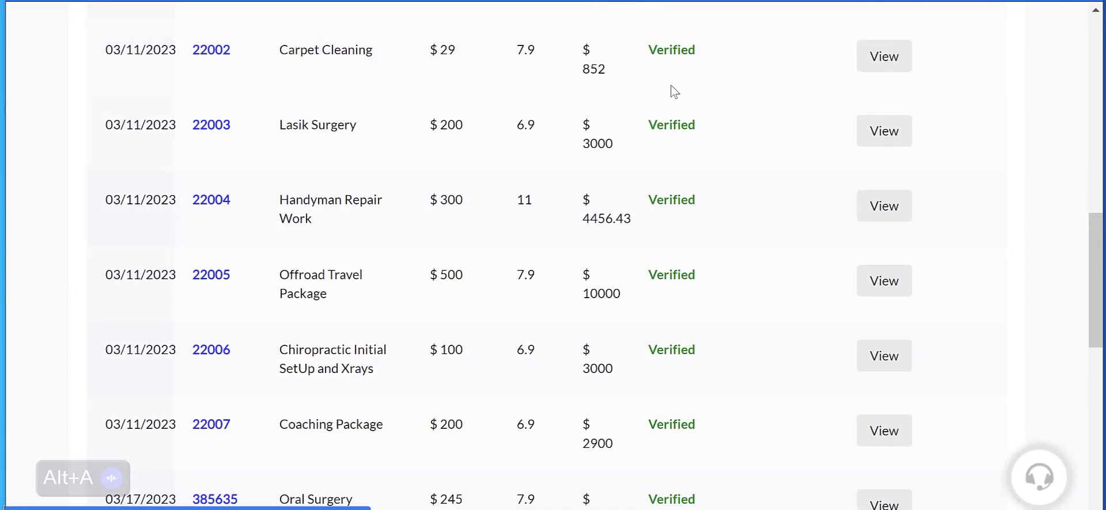
scroll(668, 116, "up", 3)
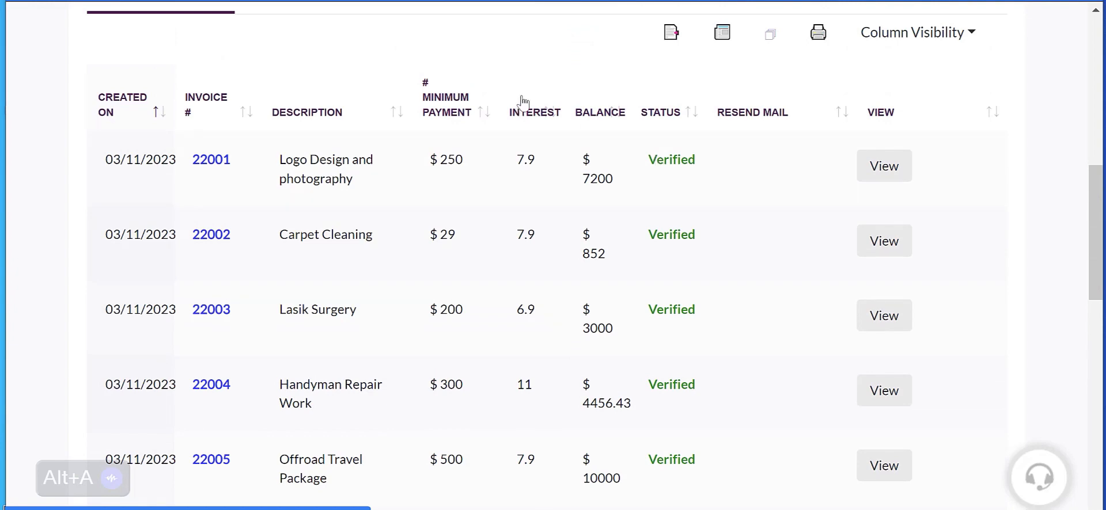
Step: Return to the dashboard and review the yearly chart, recent customers and payments needing attention
scroll(526, 92, "up", 10)
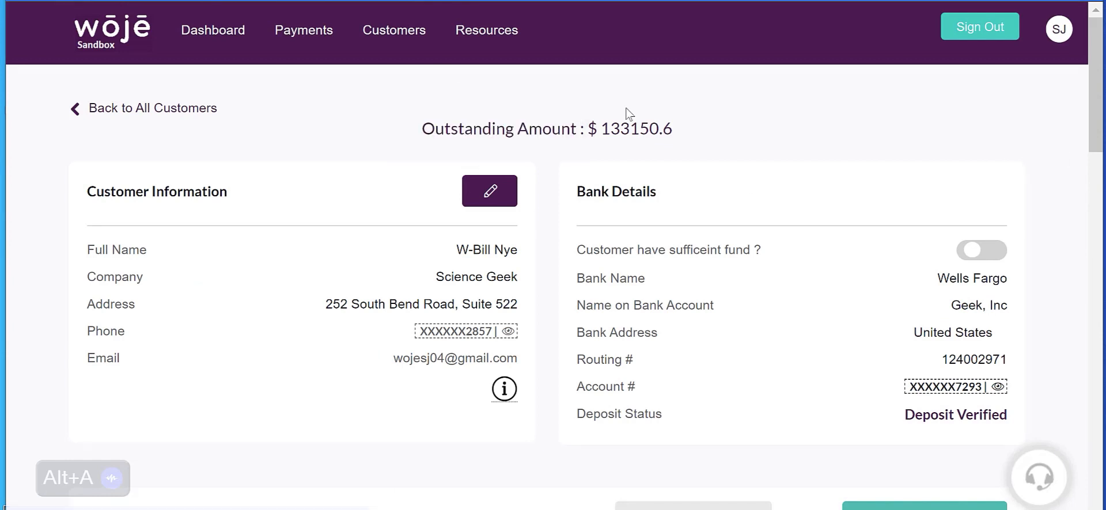
left_click(229, 46)
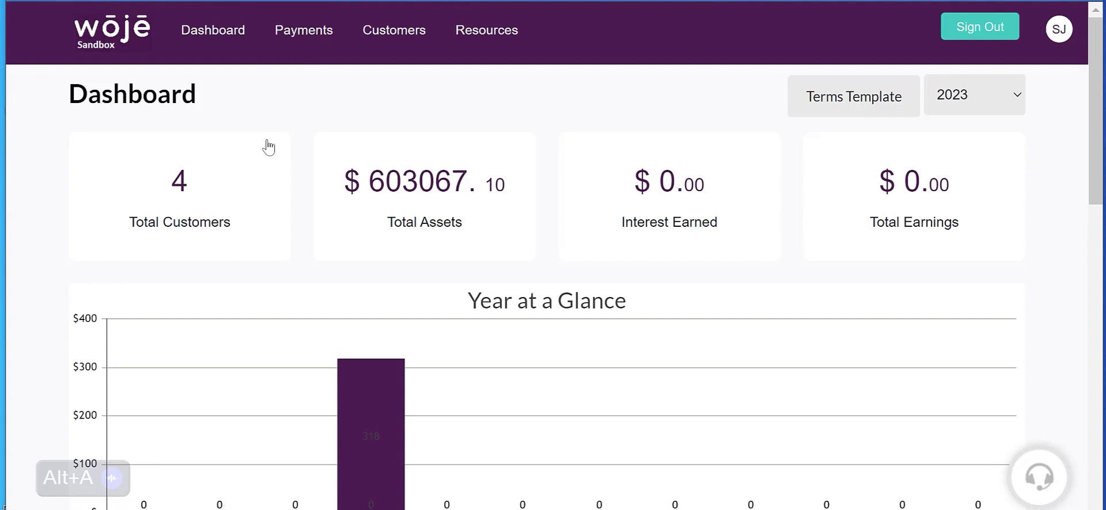
scroll(269, 147, "down", 6)
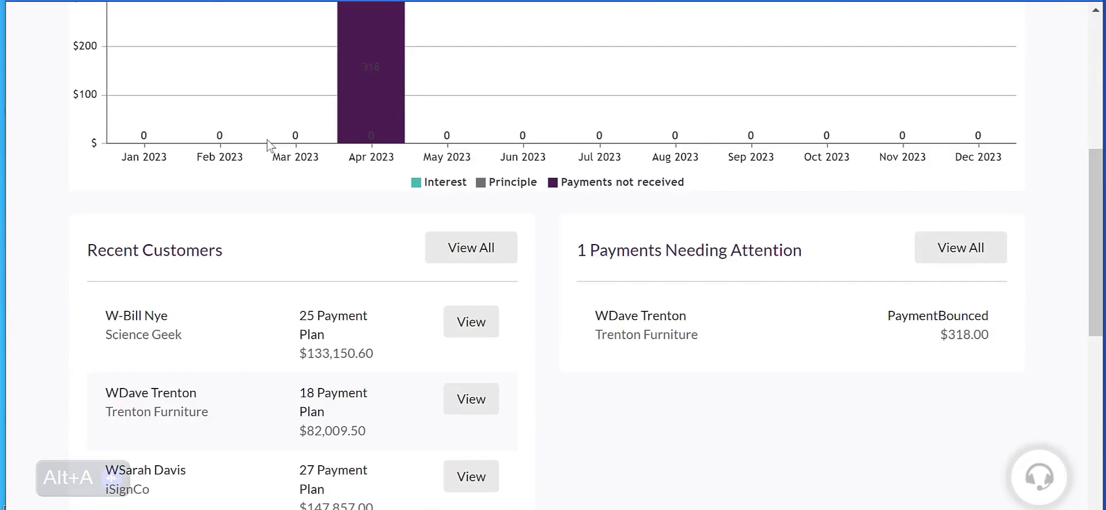
scroll(269, 144, "up", 6)
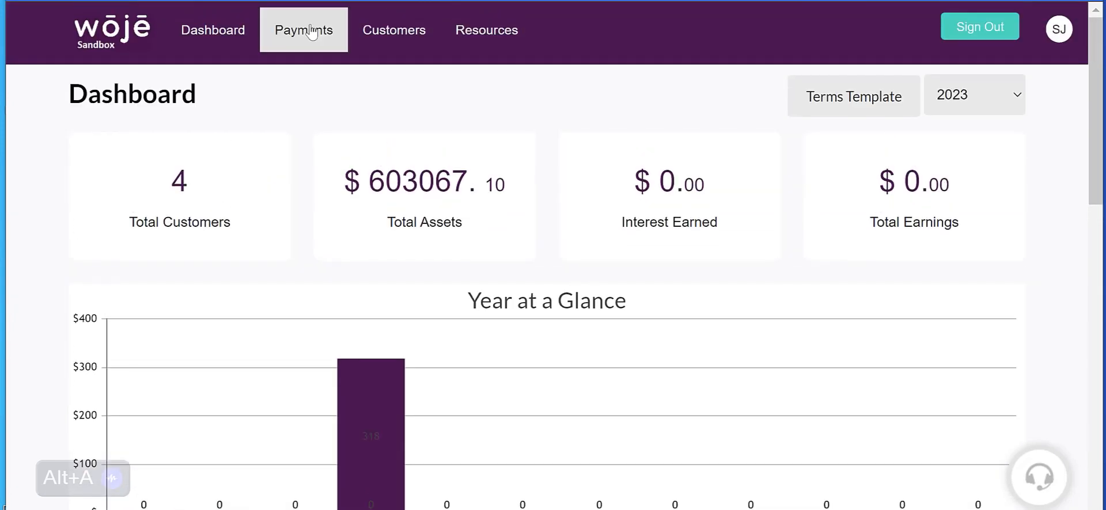
Step: Go to the Payments page and review the All Payments, Late Fees and Payments Ready lists
scroll(403, 173, "down", 3)
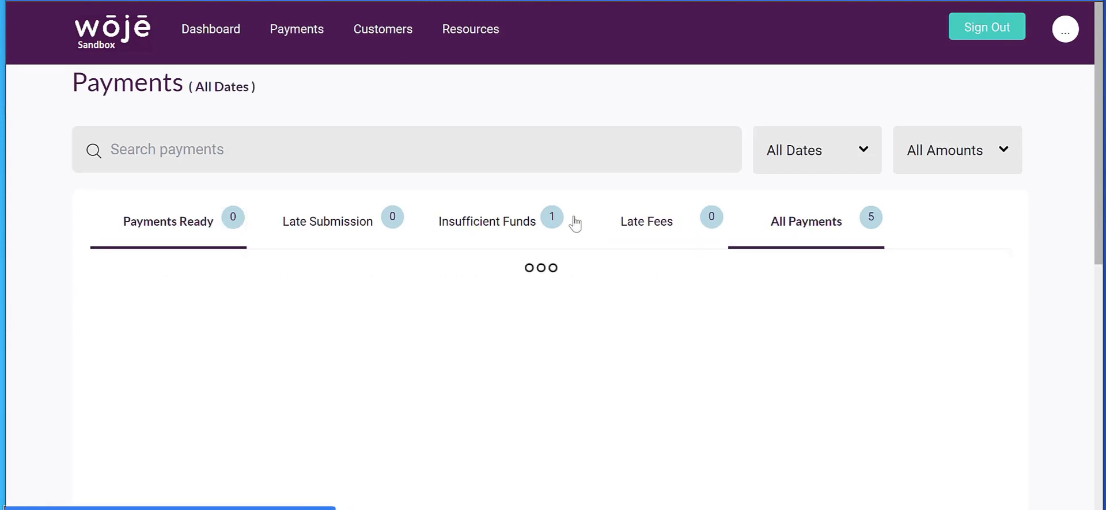
left_click(816, 229)
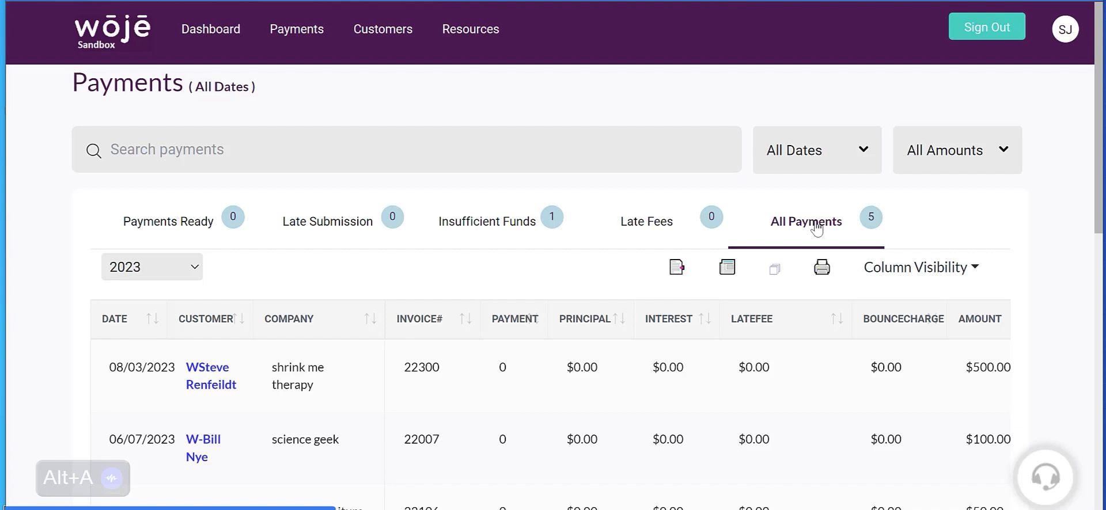
left_click(639, 226)
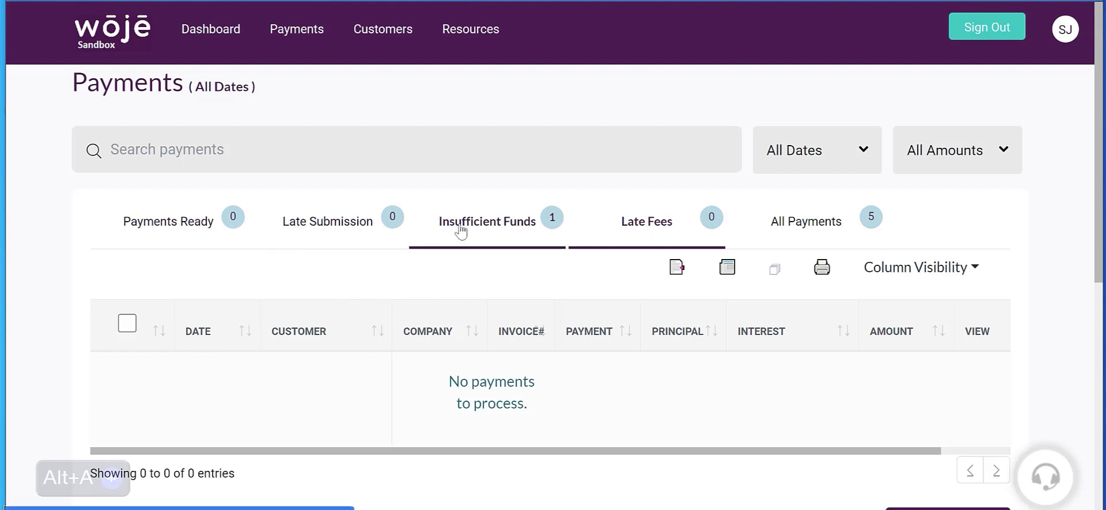
left_click(149, 227)
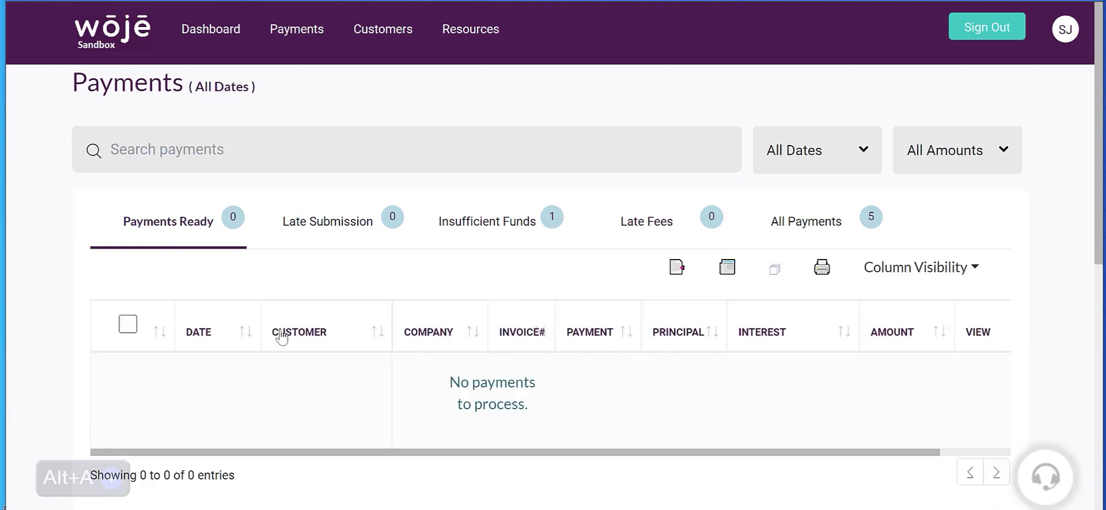
Step: Select all payments in the Payments Ready list, locate the option to submit them all, and clear the selection
left_click(128, 326)
scroll(767, 407, "down", 1)
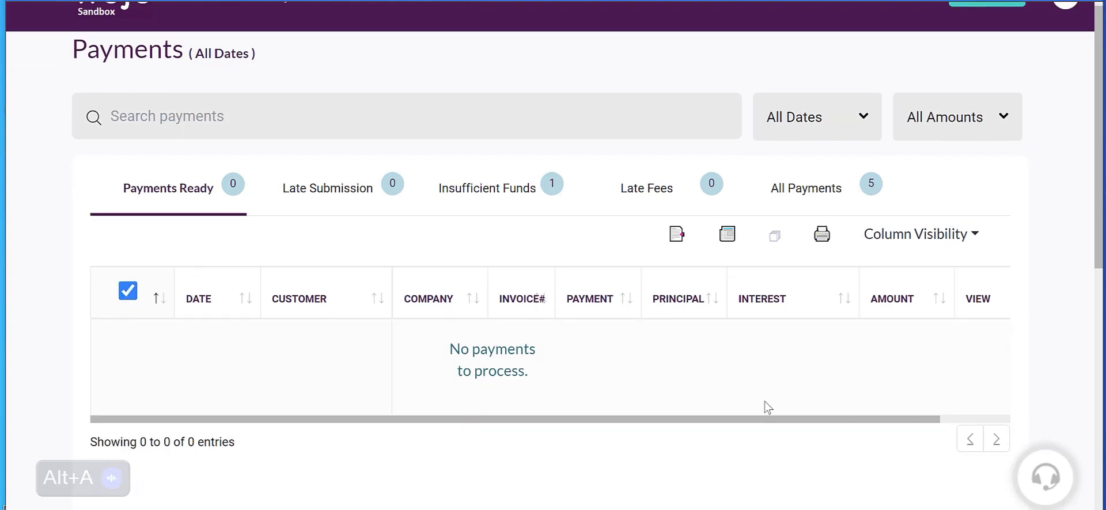
scroll(768, 408, "down", 3)
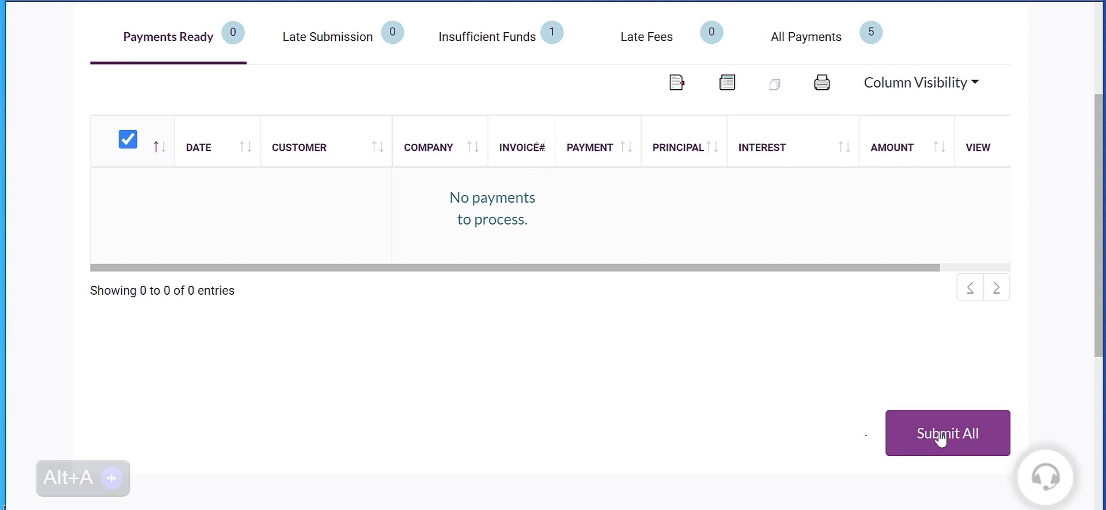
left_click(144, 154)
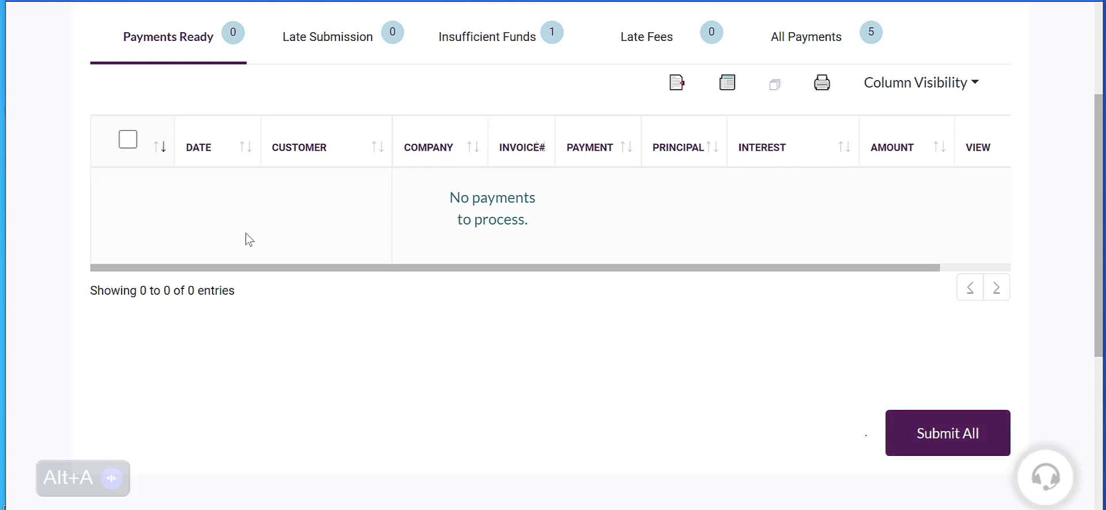
scroll(247, 239, "up", 3)
scroll(249, 240, "up", 1)
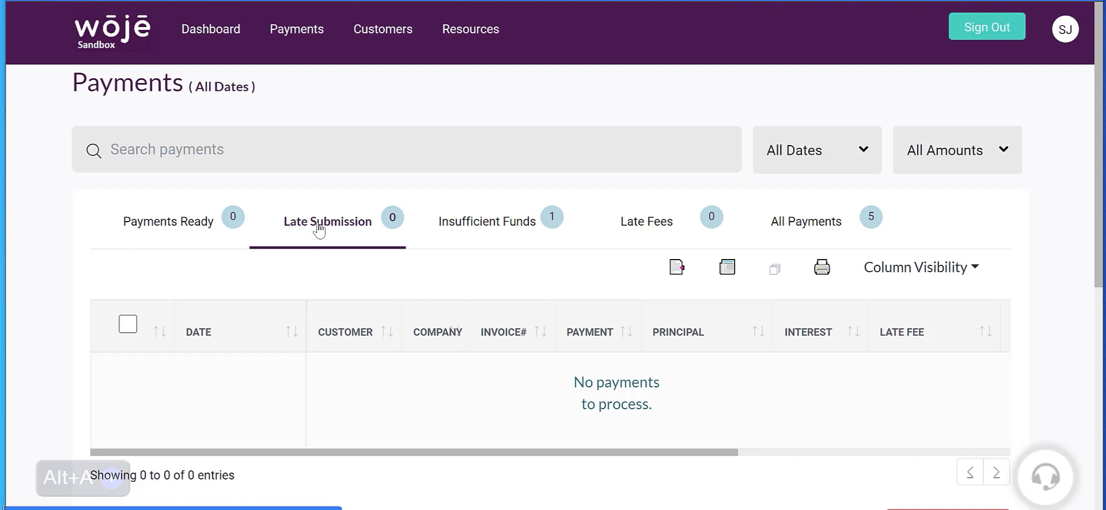
Step: Show the Payments Ready list again and toggle the select-all checkbox on and off
left_click(166, 230)
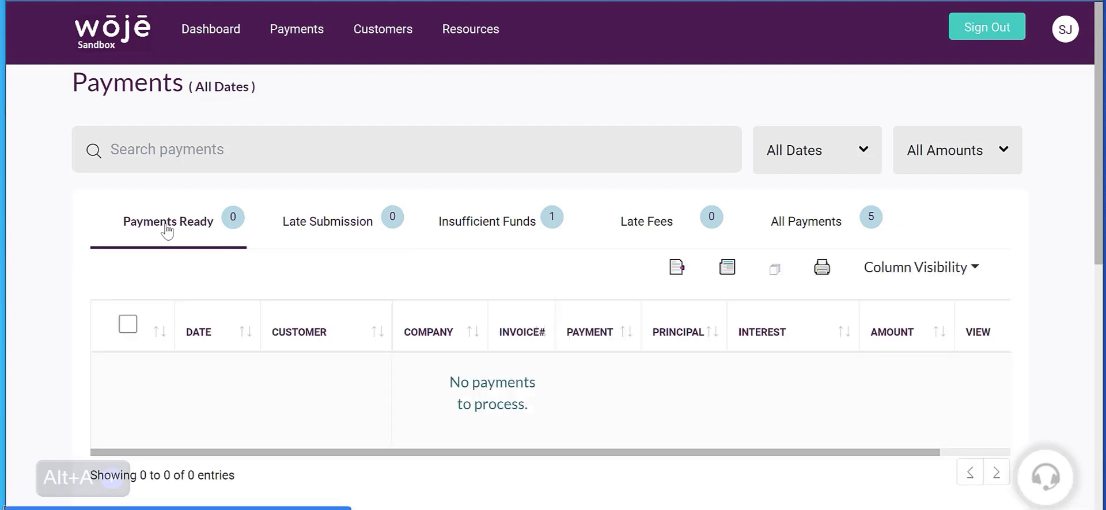
left_click(128, 325)
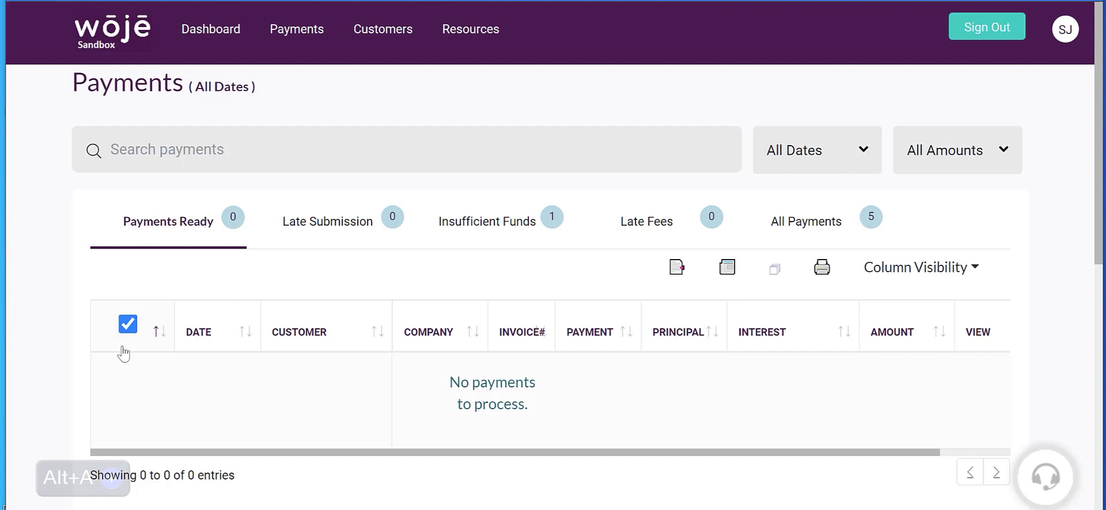
left_click(128, 324)
Step: Show the Late Submission payments and examine the table's remaining columns through Manage and View
left_click(180, 229)
left_click(340, 225)
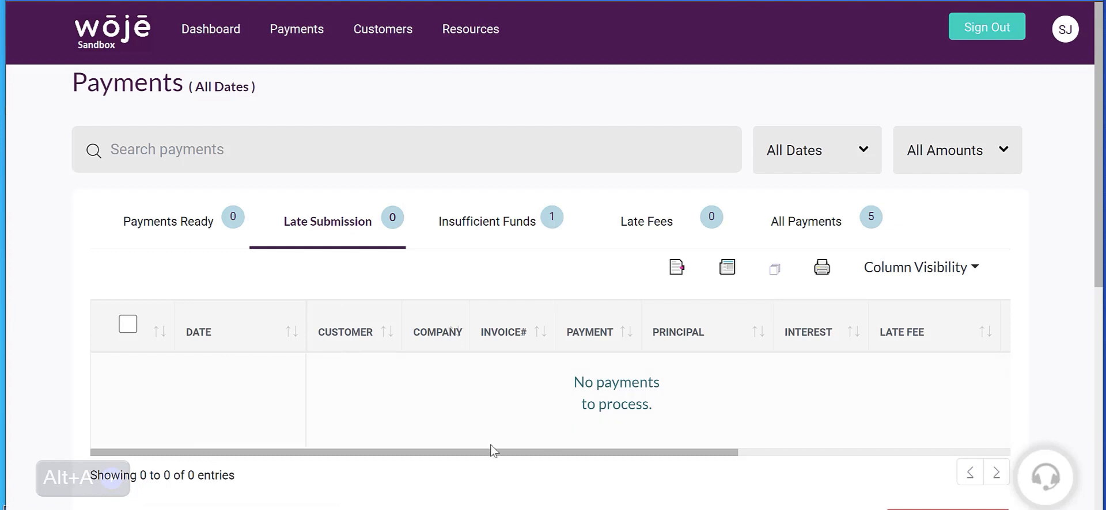
left_click_drag(493, 452, 789, 453)
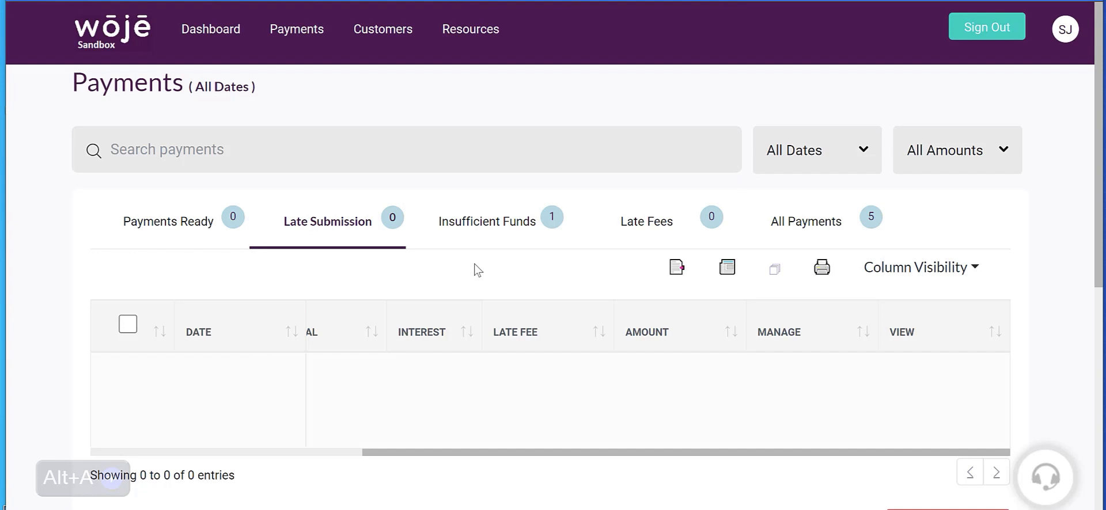
Step: Open the bounced charge management for Trenton Furniture's insufficient-funds payment and check its balance, installment and interest rate
left_click(481, 230)
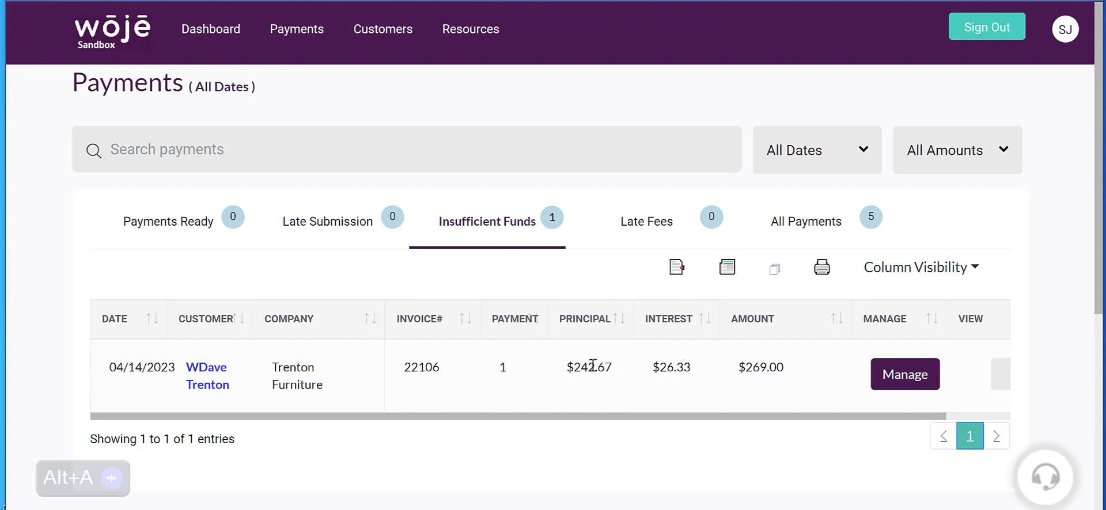
left_click(893, 381)
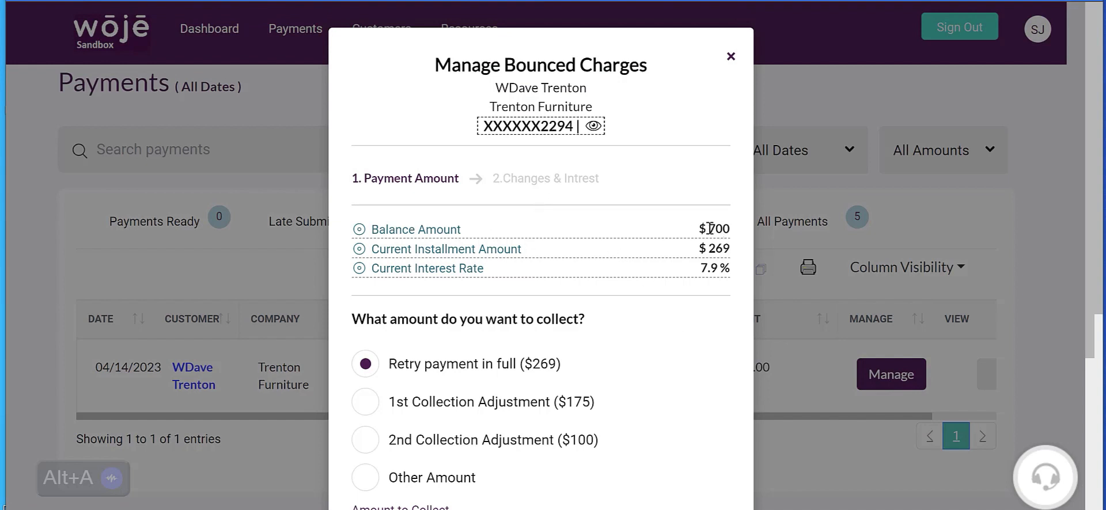
left_click_drag(708, 227, 730, 270)
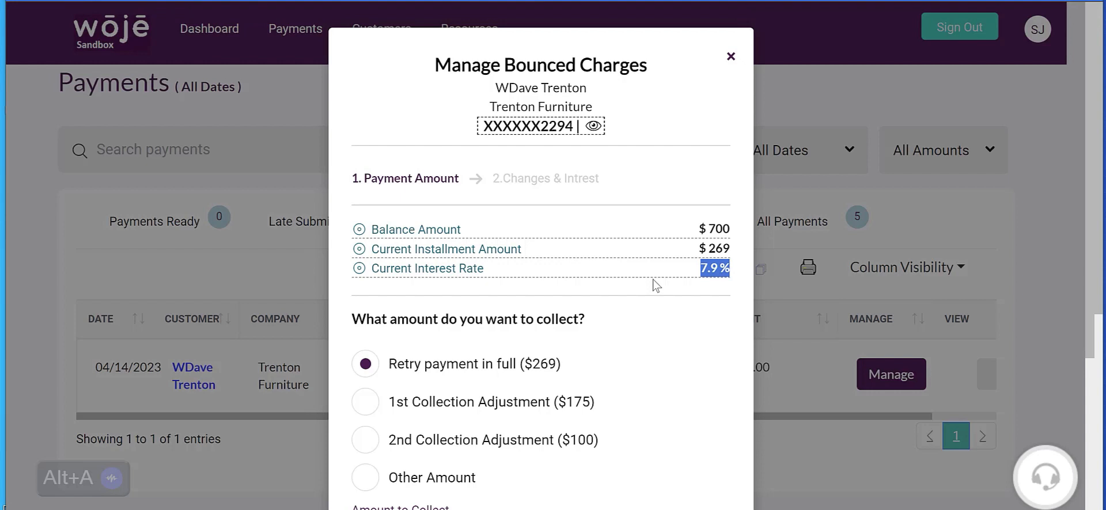
Step: Choose the 2nd Collection Adjustment ($100) as the amount to collect, applicable for 3 months, and continue to the charges and interest step
scroll(651, 361, "down", 3)
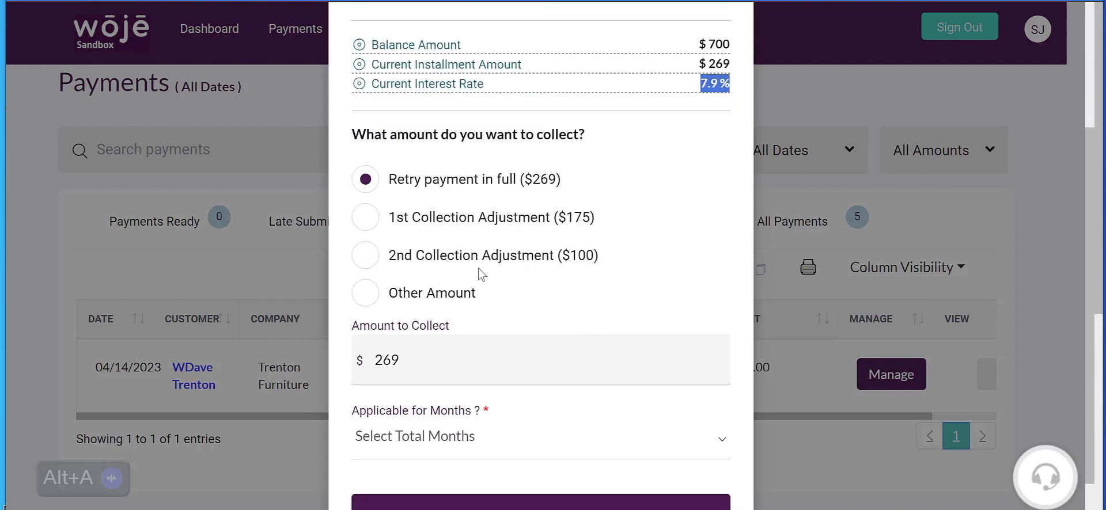
left_click(366, 271)
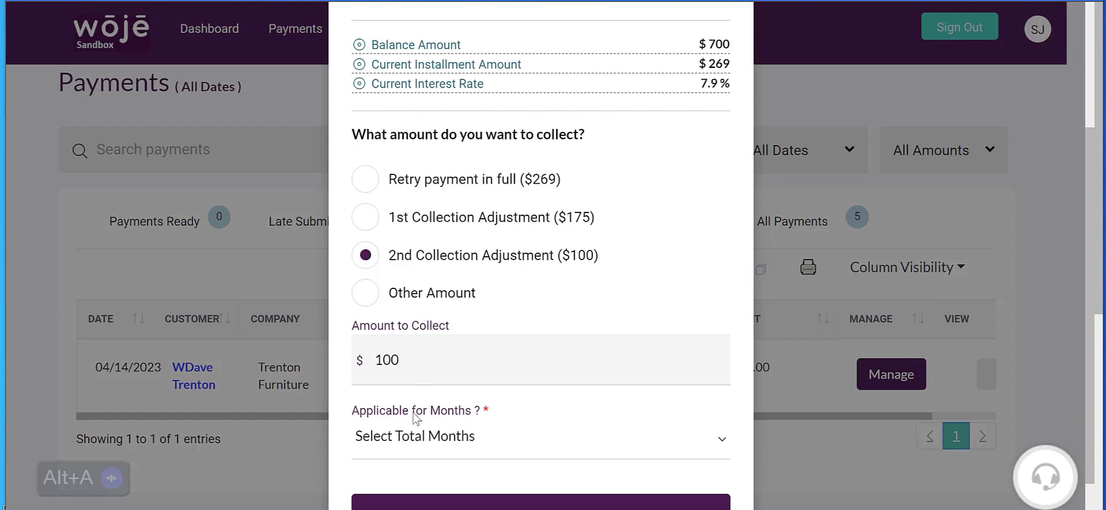
left_click(414, 435)
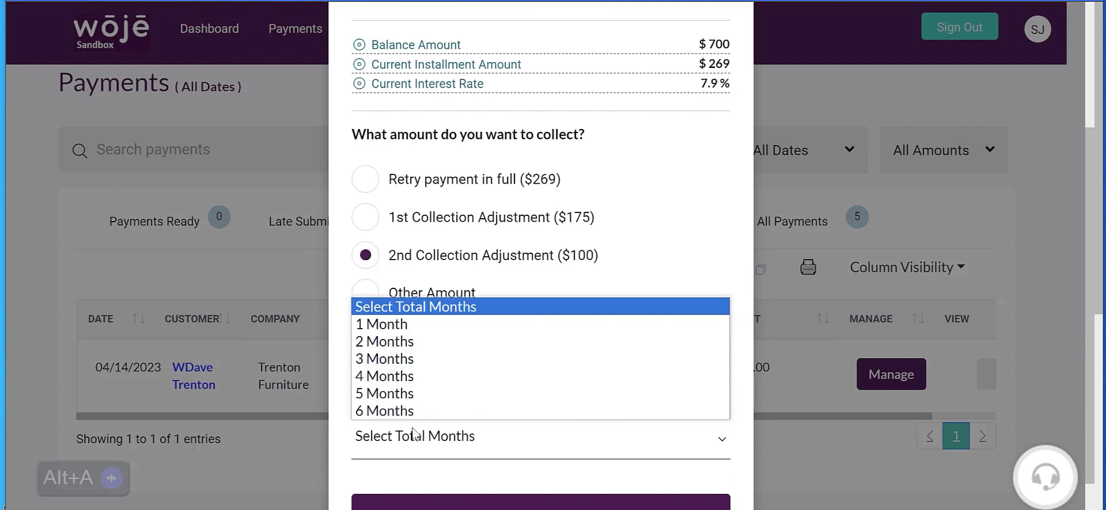
left_click(410, 360)
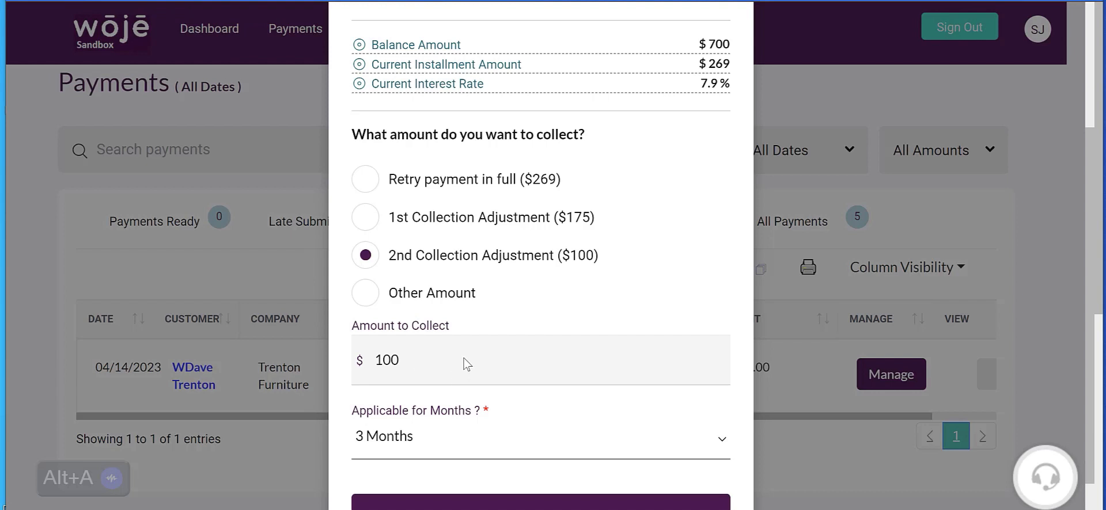
scroll(502, 299, "down", 1)
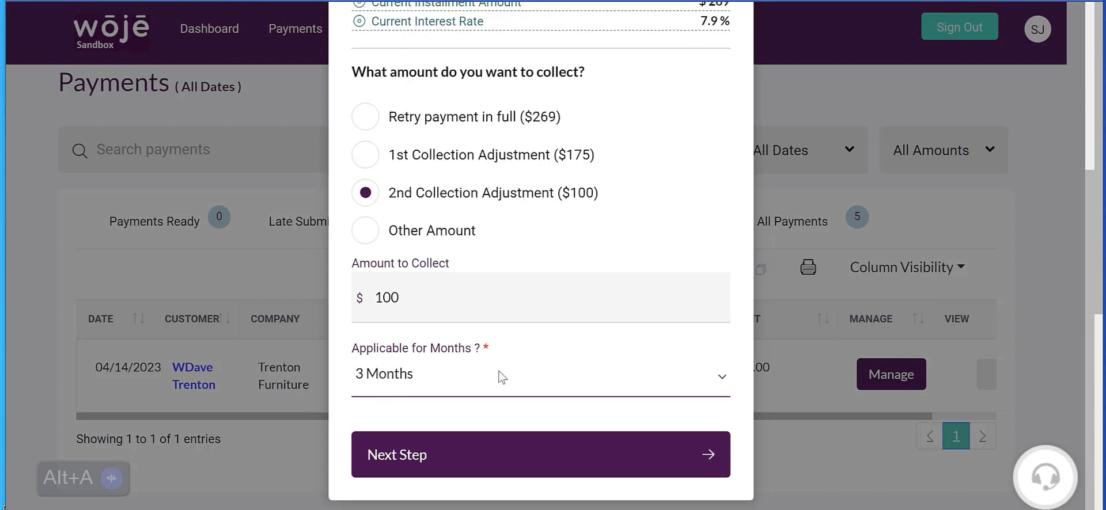
left_click(480, 453)
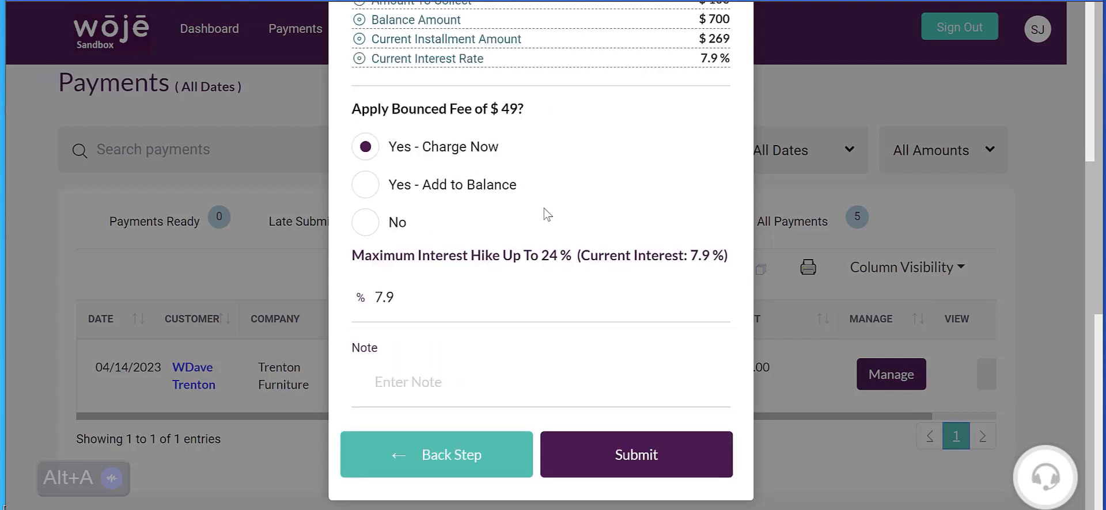
Step: Apply the bounced fee by adding it to the balance
scroll(547, 214, "up", 2)
double_click(500, 203)
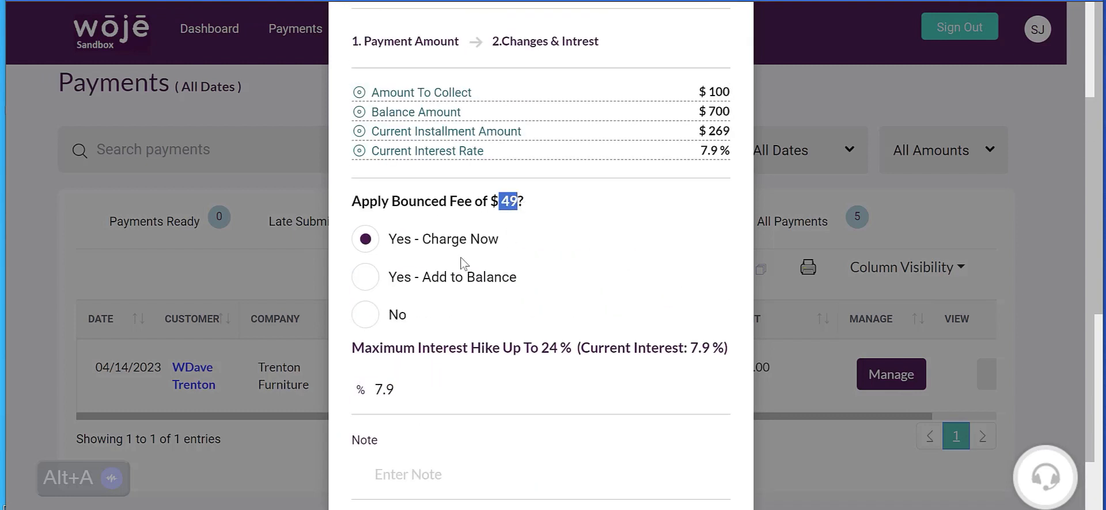
left_click(364, 282)
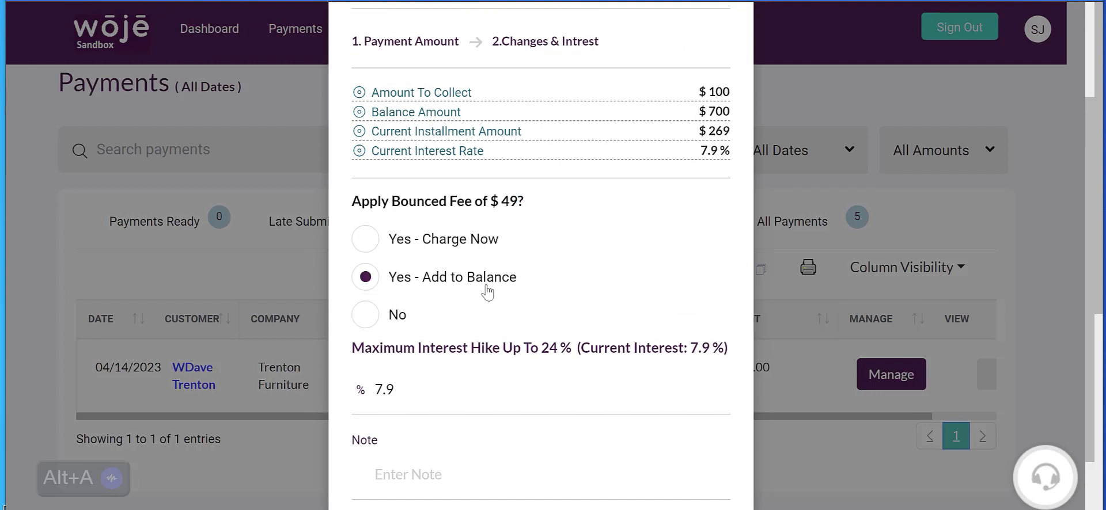
Step: Raise the bounced payment's interest rate to 18%, within the maximum interest hike
scroll(489, 293, "down", 2)
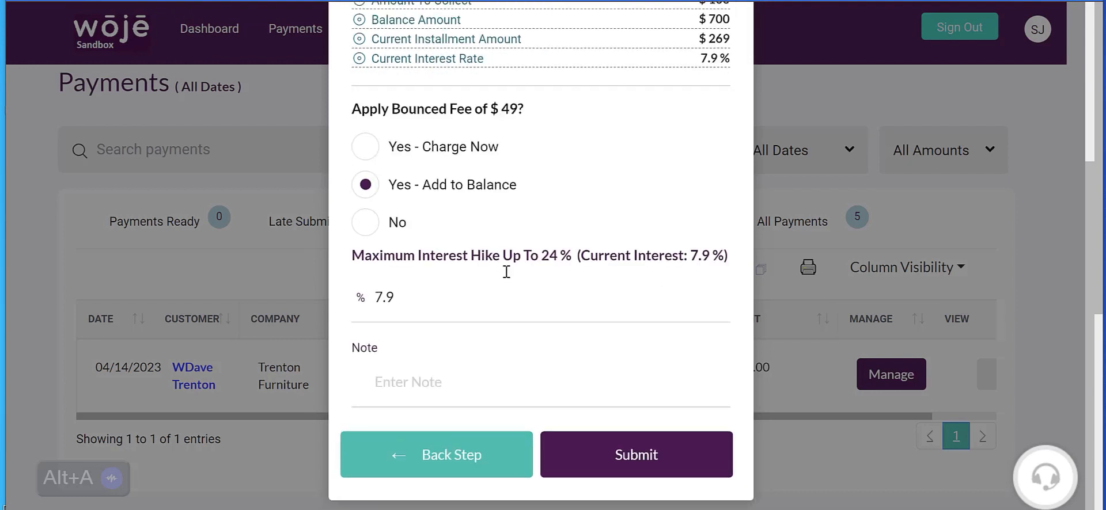
double_click(554, 258)
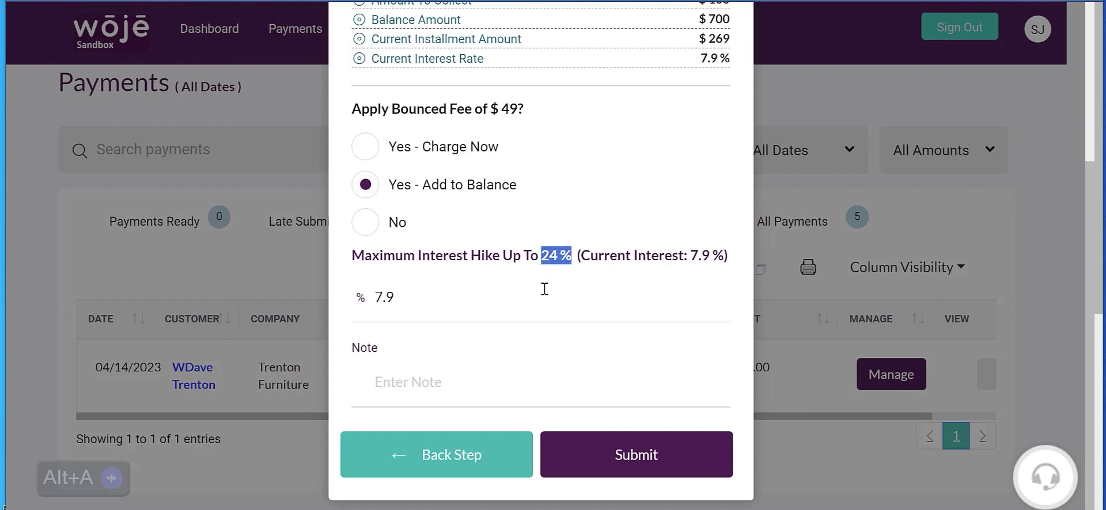
double_click(377, 298)
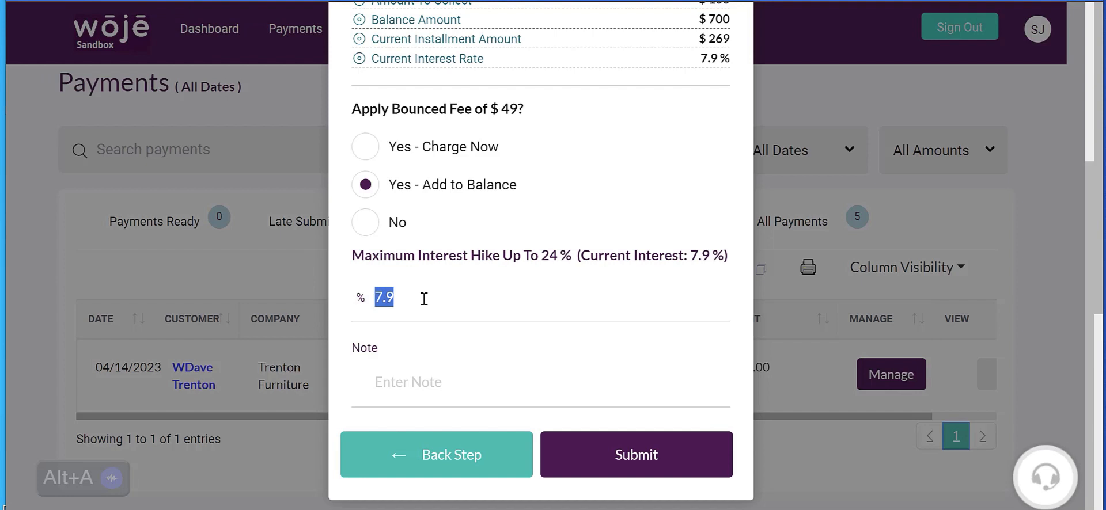
type("18")
Step: Enter the note "-2% Per month" for the bounced charge and select the note text
left_click(401, 385)
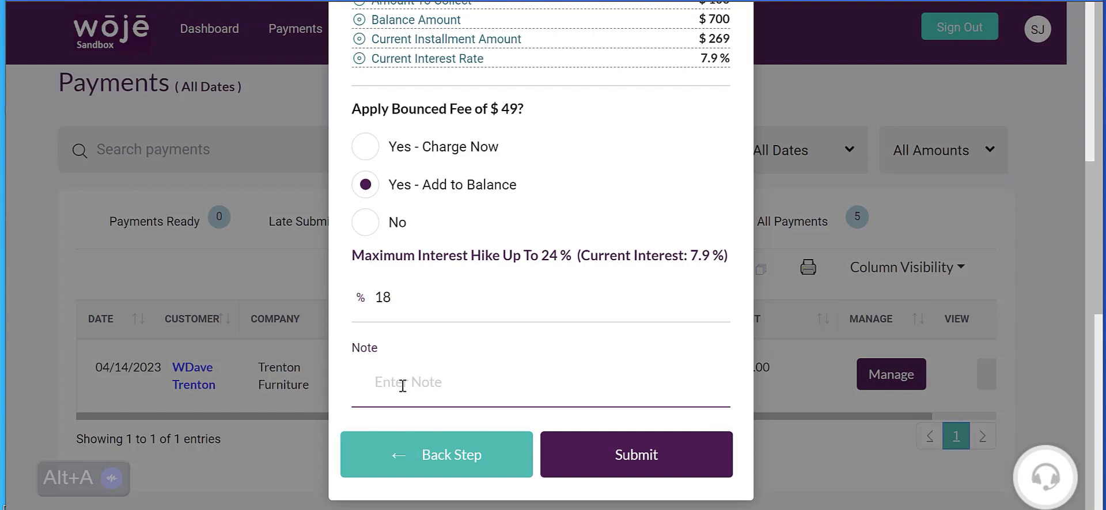
type("2")
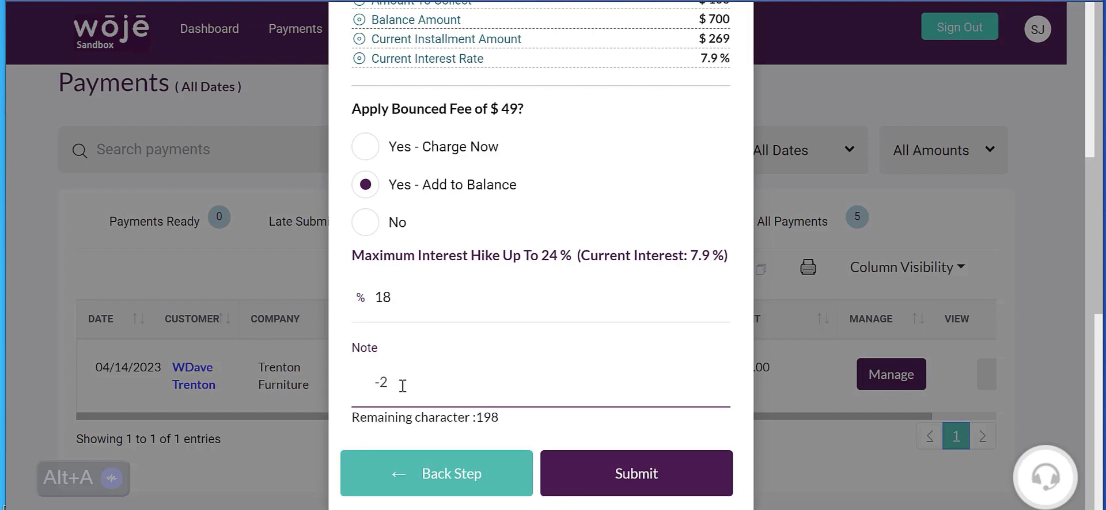
type("% Pr")
key("BackSpace")
type("ermonth")
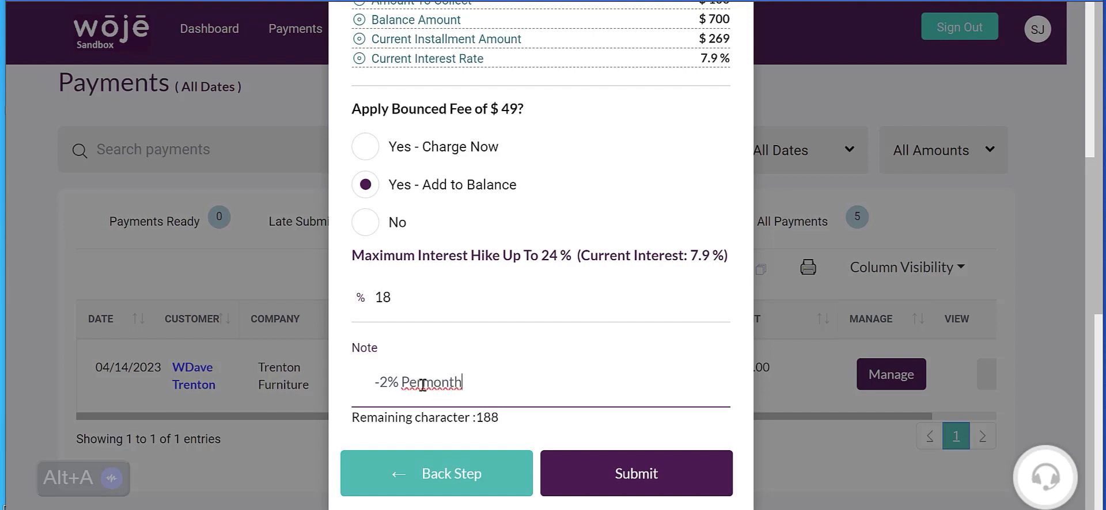
left_click(423, 385)
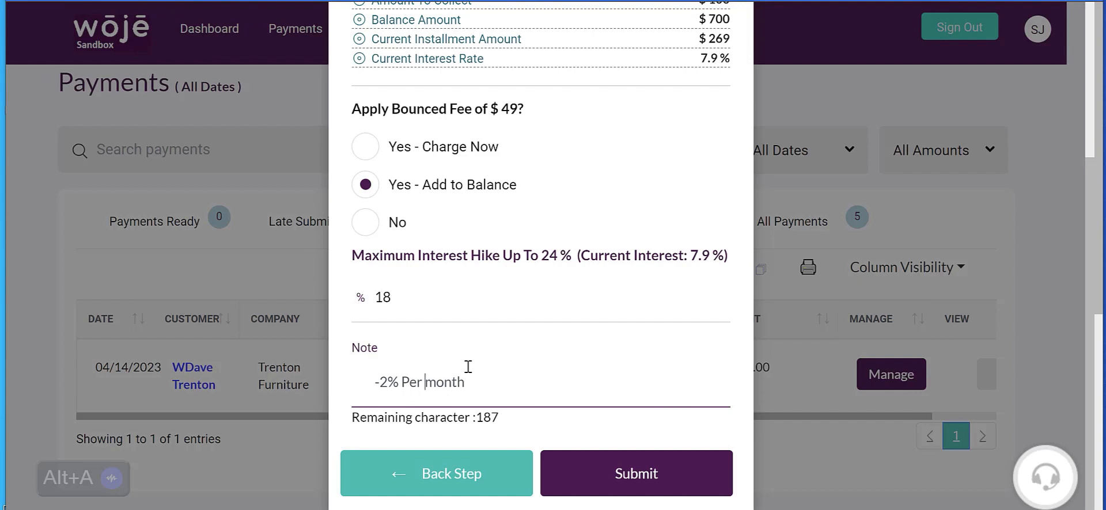
left_click_drag(357, 383, 491, 387)
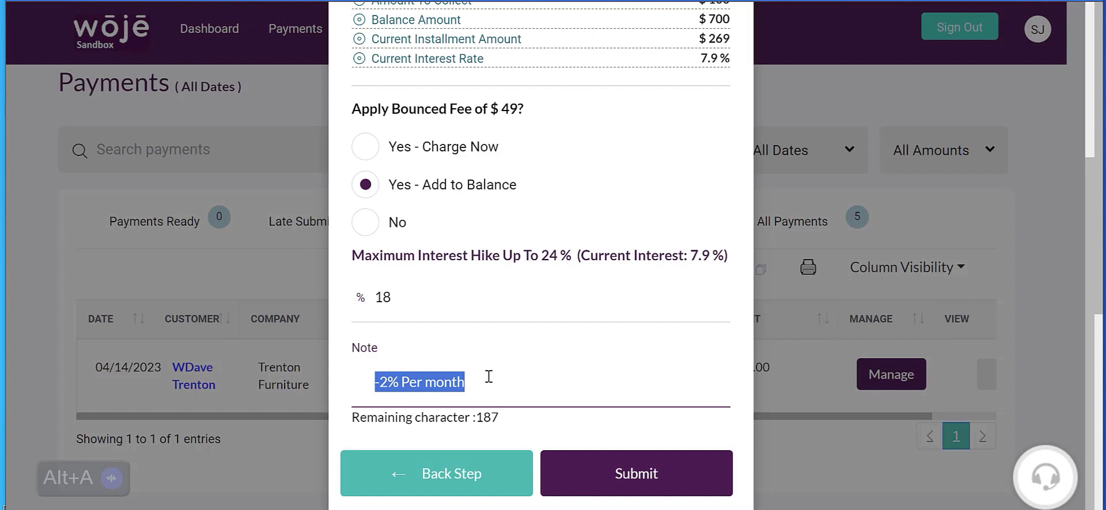
Step: Review the bounced charge settings and return to the payment amount step
scroll(599, 305, "up", 1)
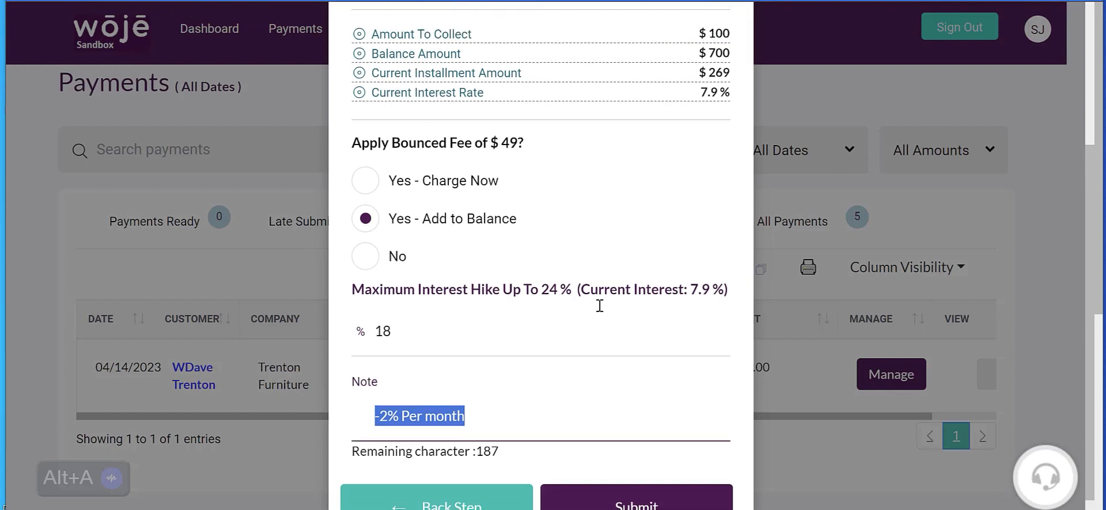
scroll(599, 306, "up", 3)
scroll(374, 455, "down", 4)
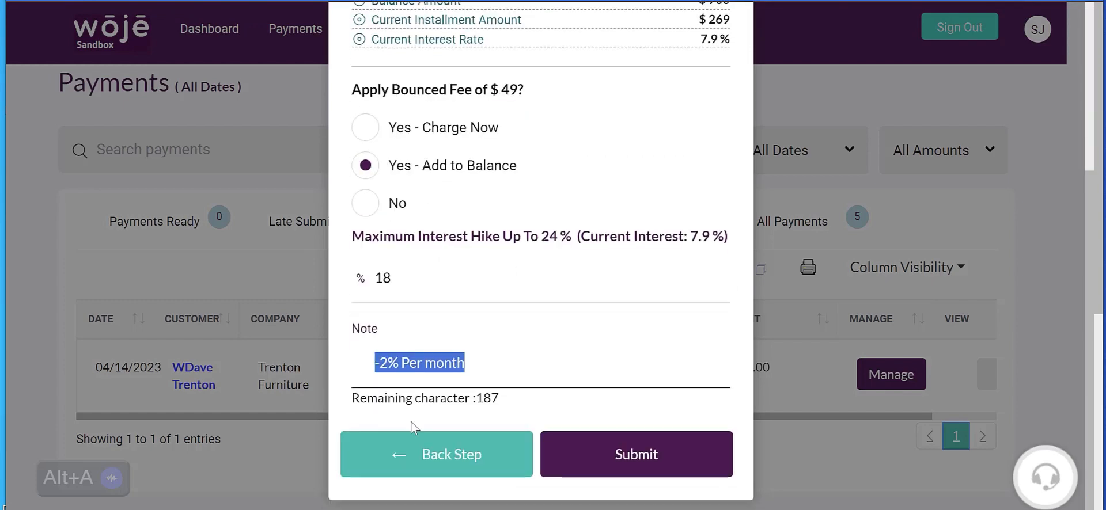
left_click(406, 463)
scroll(547, 345, "up", 3)
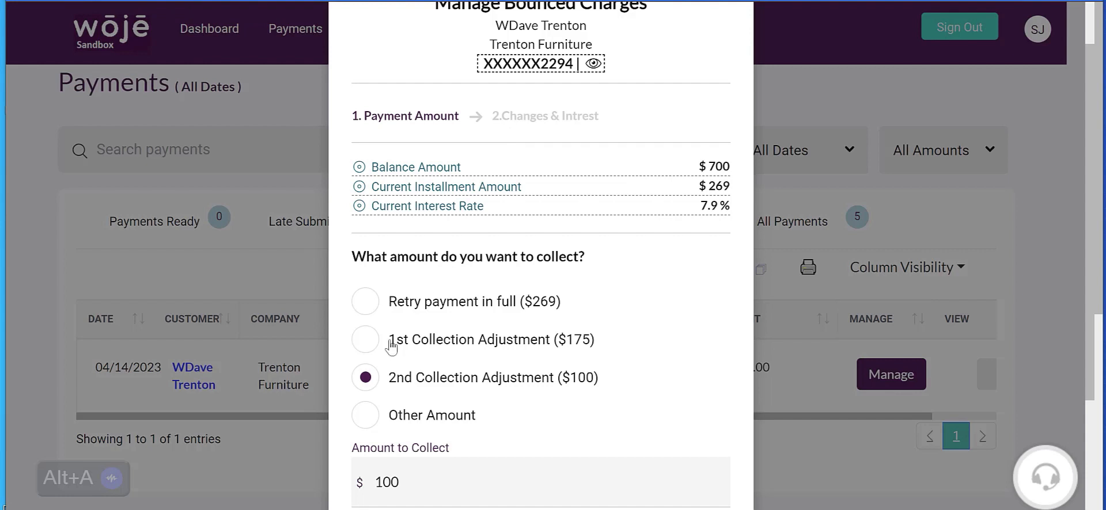
scroll(481, 247, "down", 3)
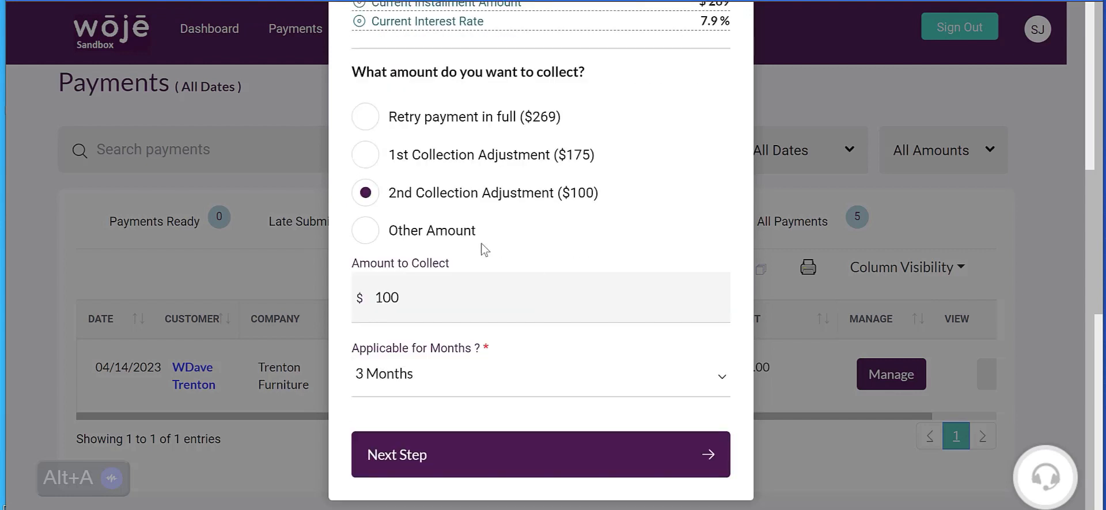
Step: Set the 2nd Collection Adjustment's applicable period to 4 months and continue to the charges and interest step
left_click(409, 376)
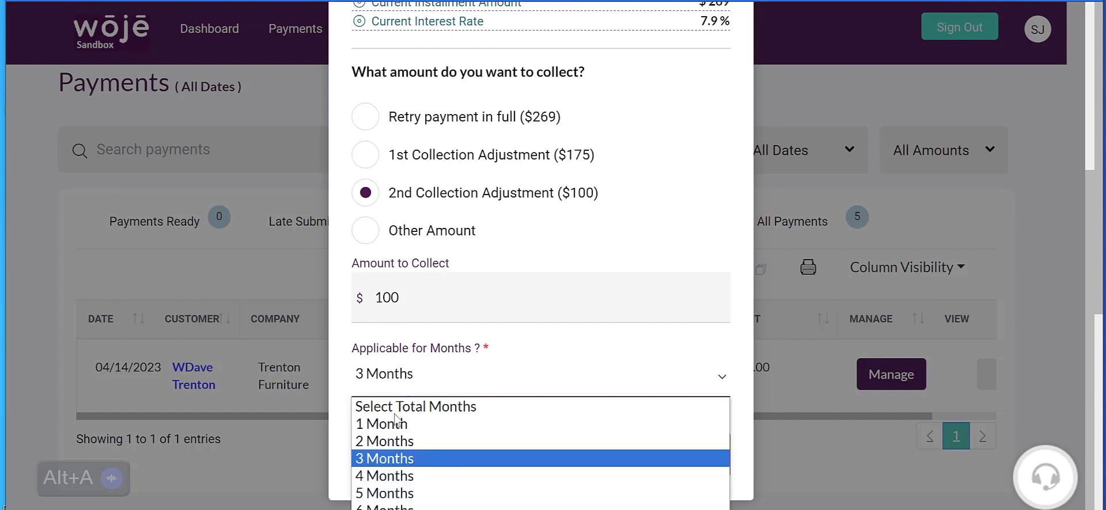
left_click(397, 474)
scroll(438, 389, "down", 3)
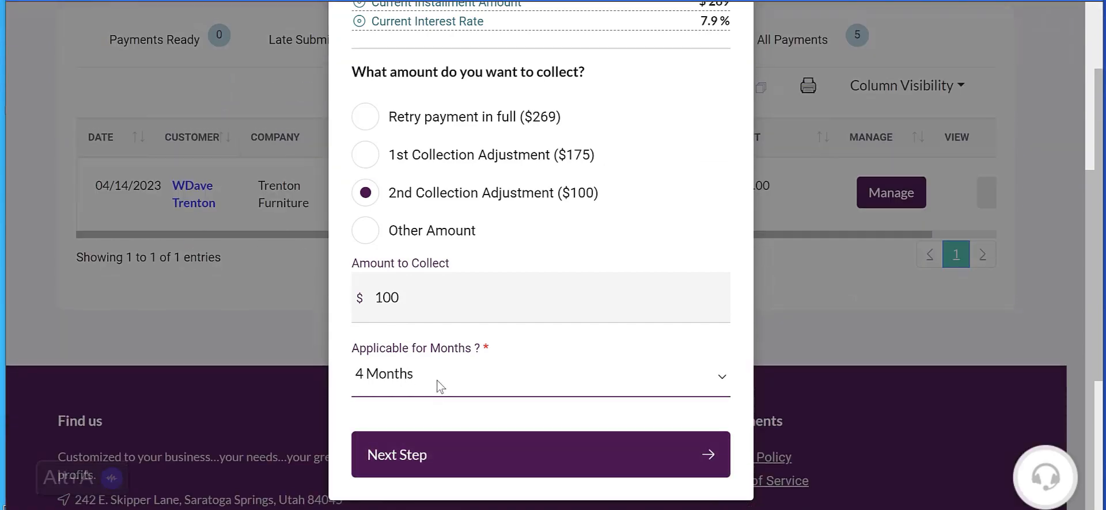
left_click(439, 458)
Step: Set the bounced payment's interest rate to the maximum of 24%
scroll(451, 288, "up", 3)
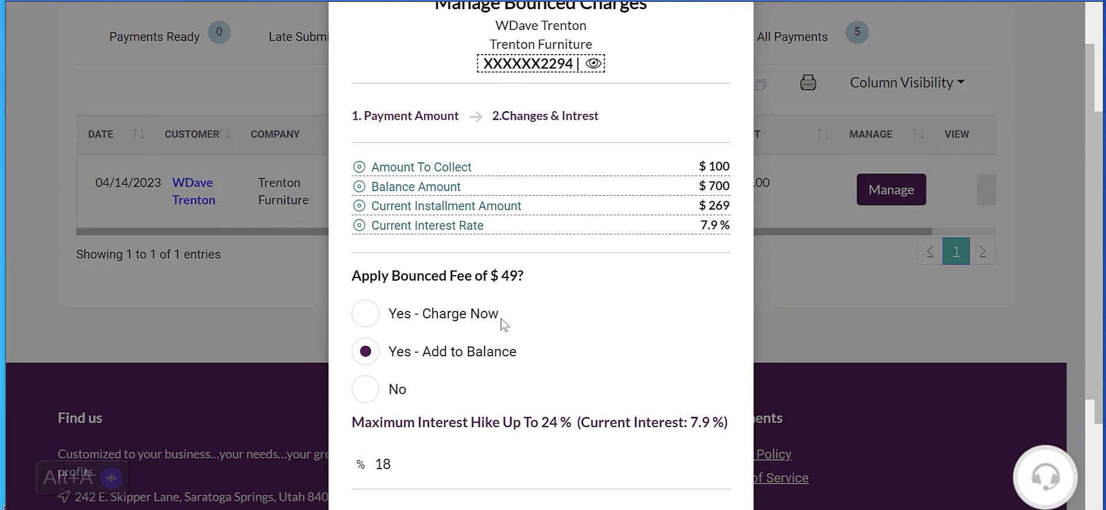
scroll(501, 323, "down", 2)
left_click_drag(397, 375, 346, 371)
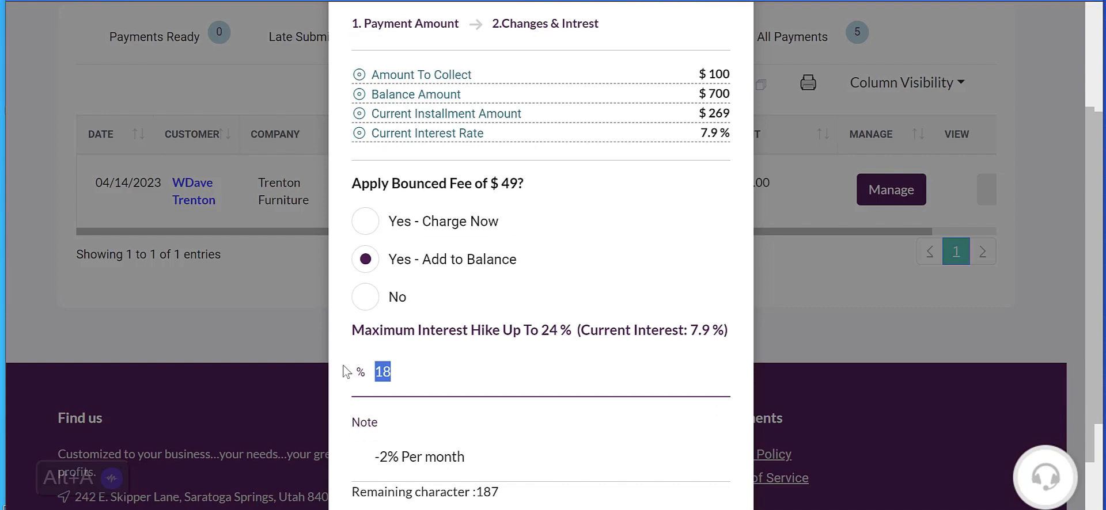
type("24")
scroll(580, 415, "down", 2)
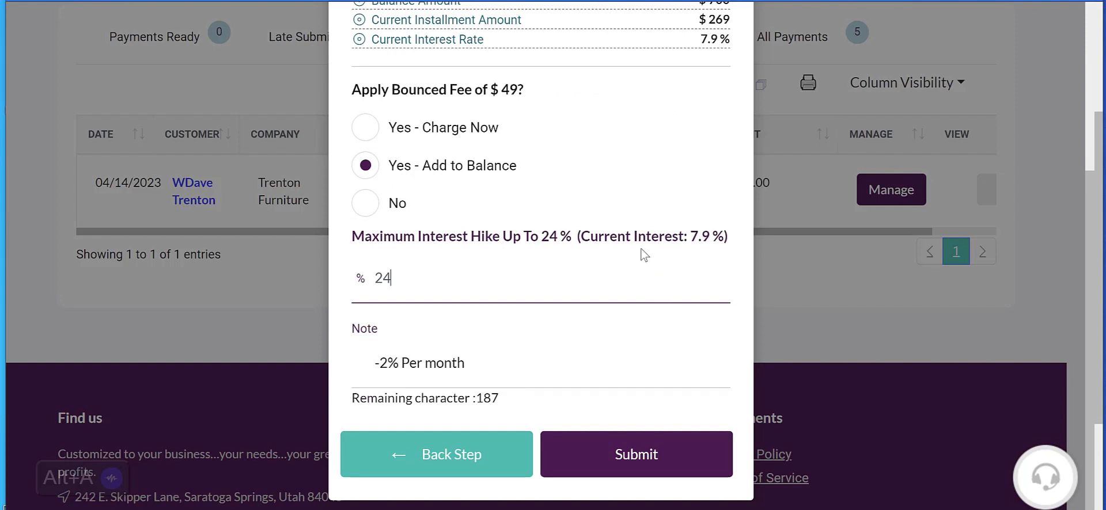
Step: Close the bounced charges form without submitting it and go to the Dashboard
scroll(662, 203, "up", 4)
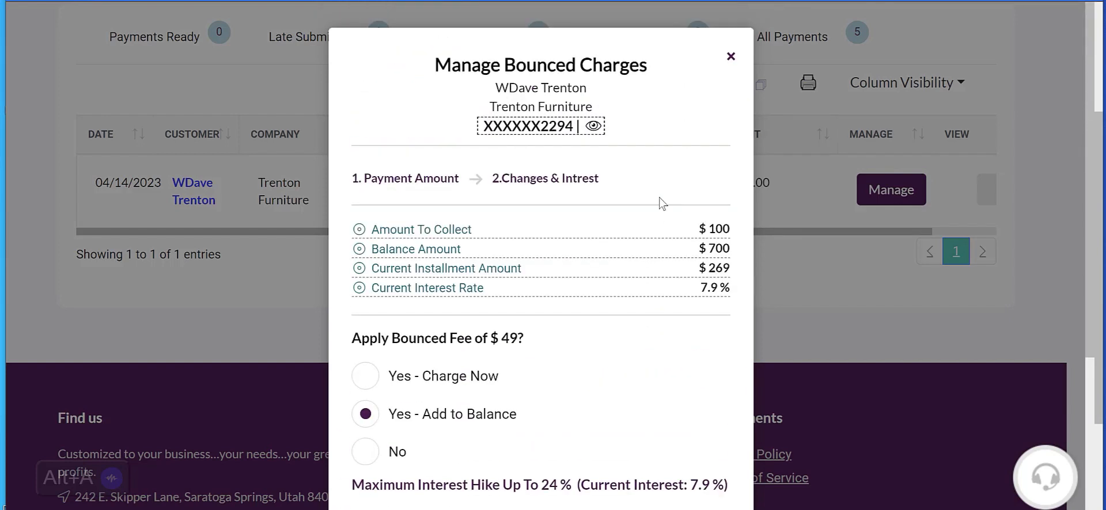
left_click(730, 59)
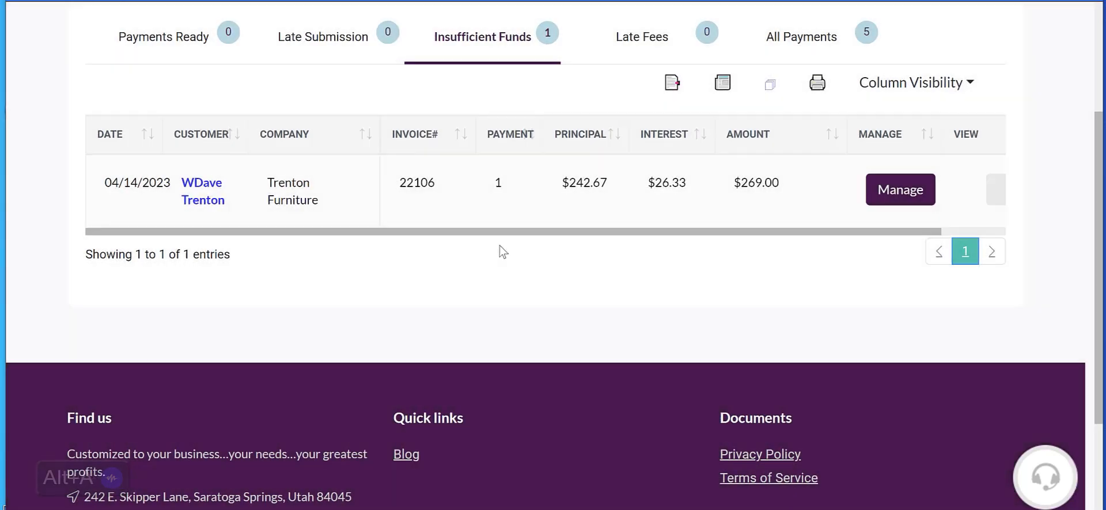
scroll(589, 223, "up", 3)
left_click(588, 225)
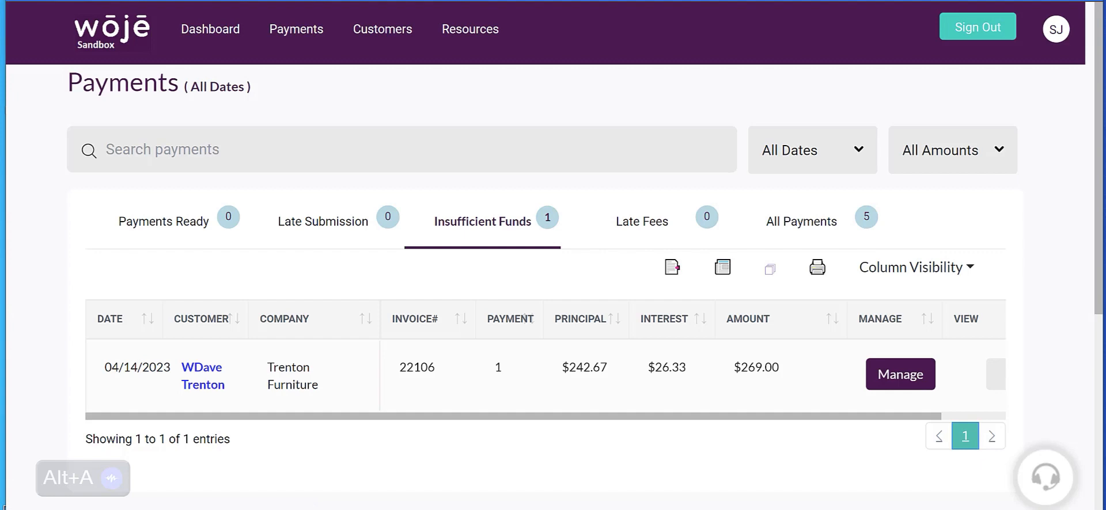
left_click(194, 42)
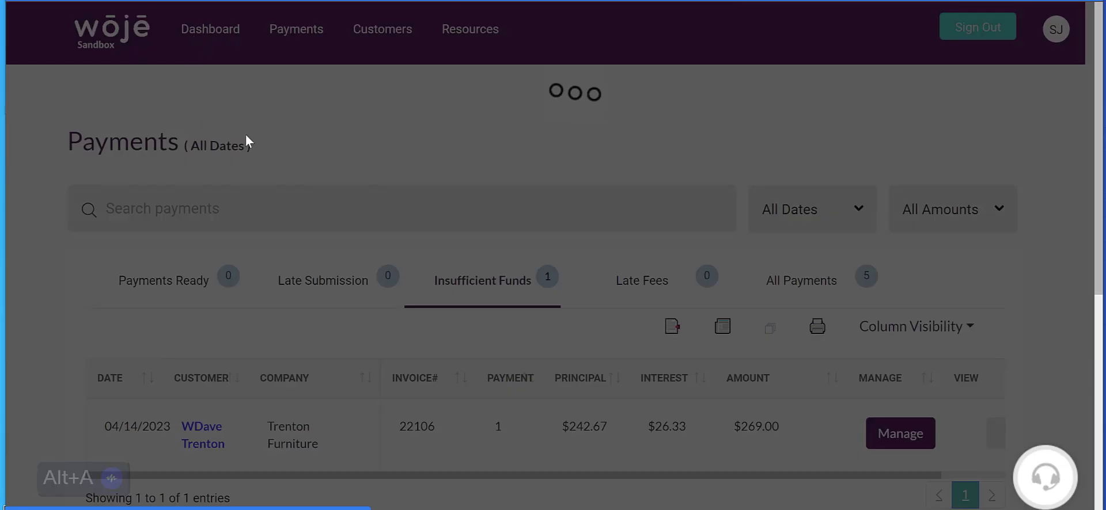